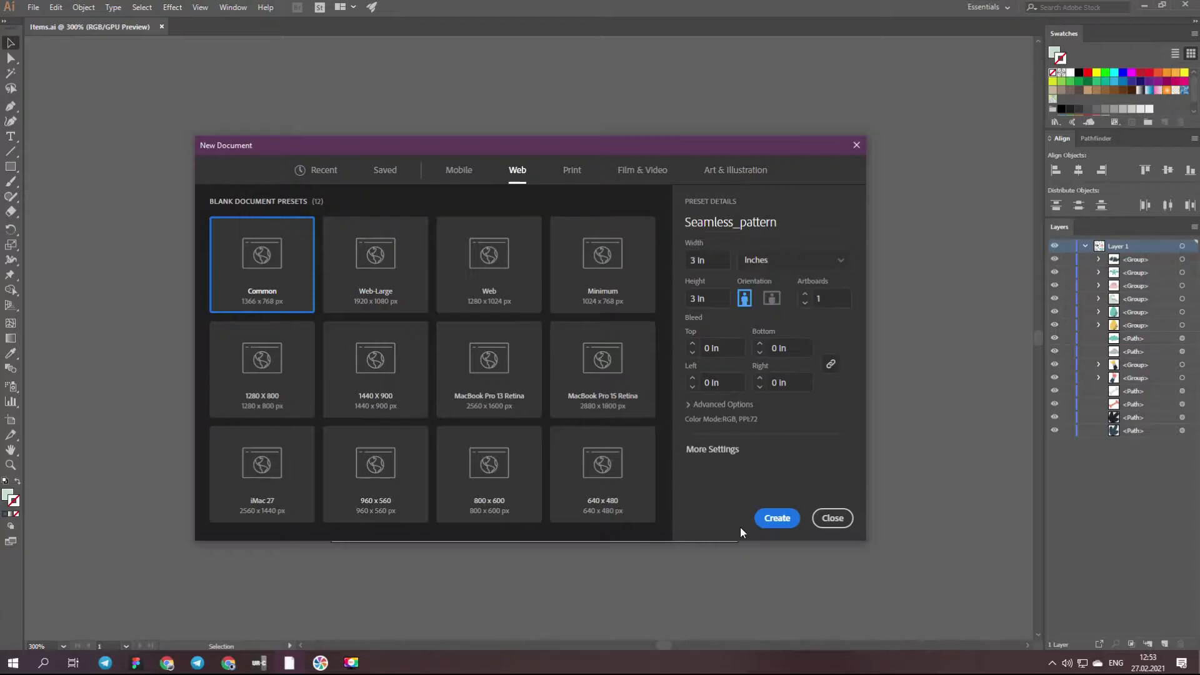
- Create the 3 × 3 in web document named Seamless_pattern, and copy all the artwork from Items.ai
left_click(771, 521)
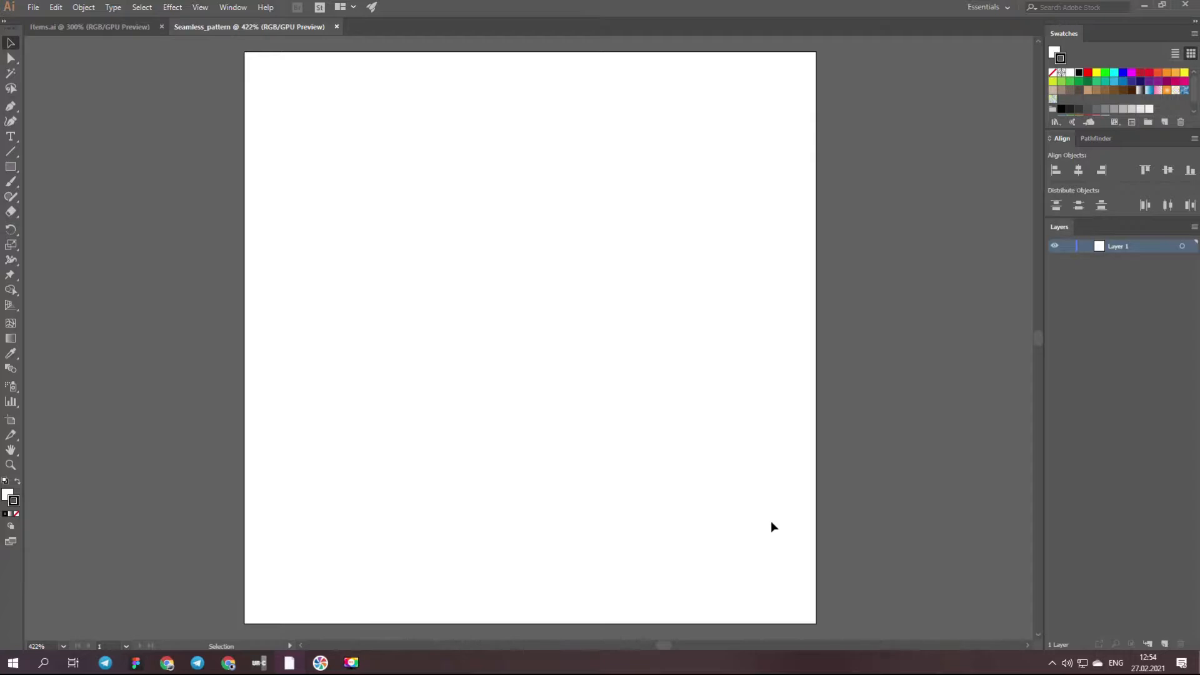
left_click(125, 28)
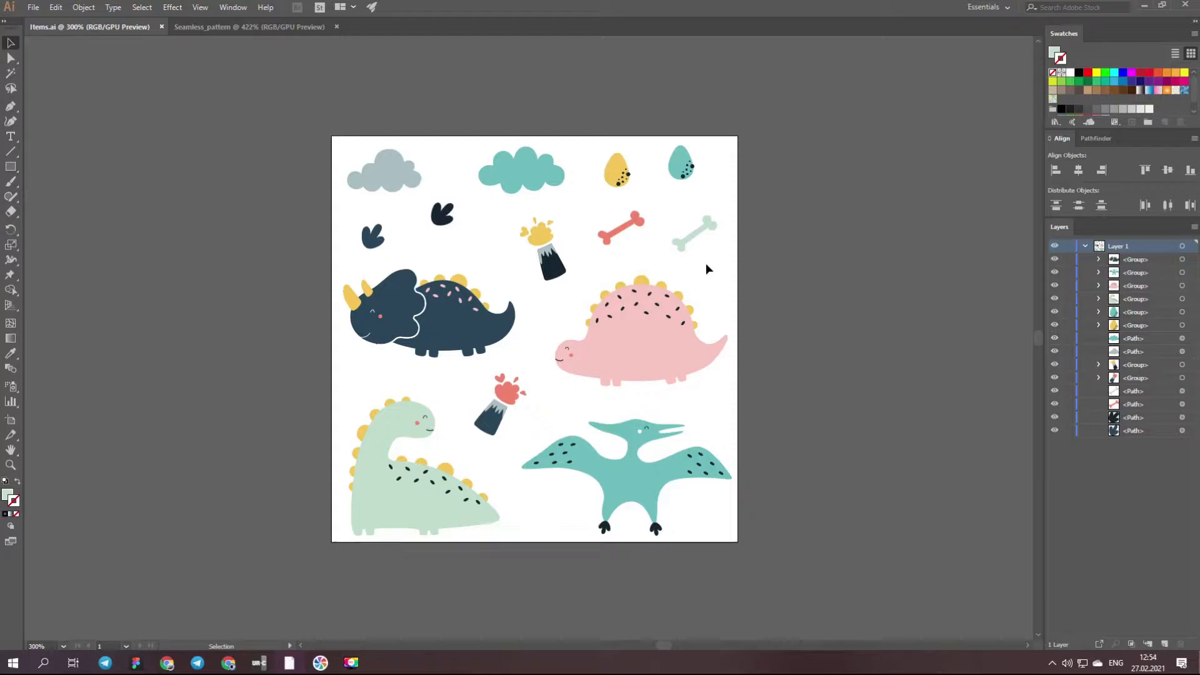
left_click(318, 116)
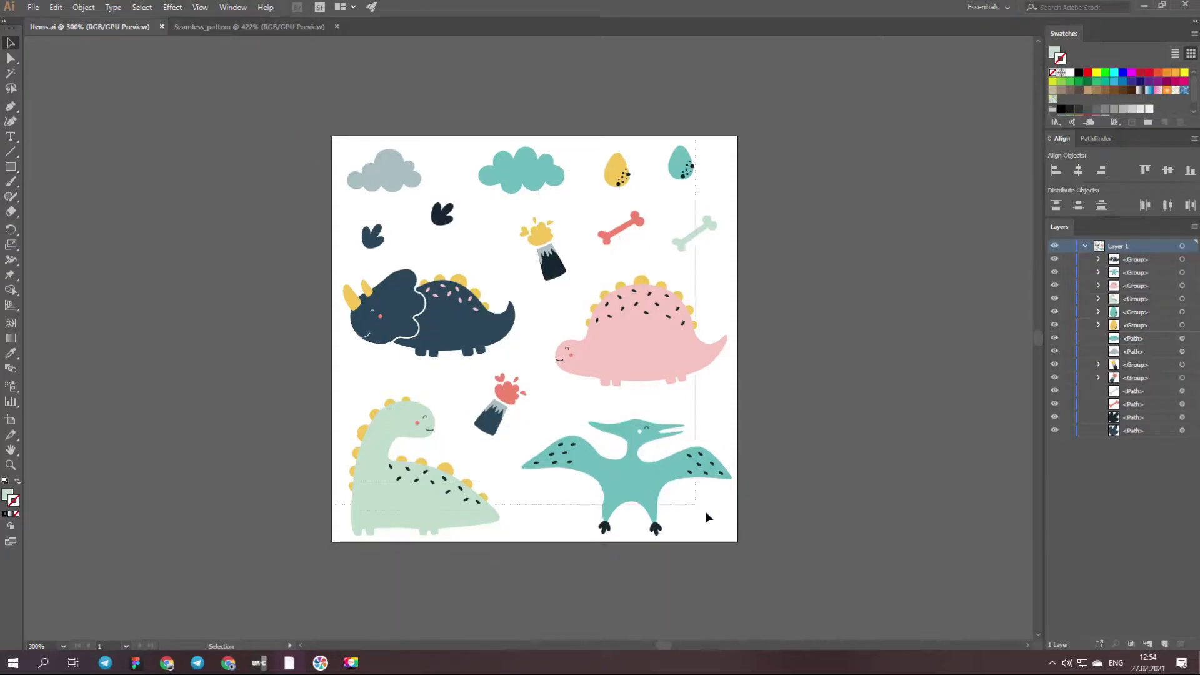
key("ctrl+a")
key("ctrl+c")
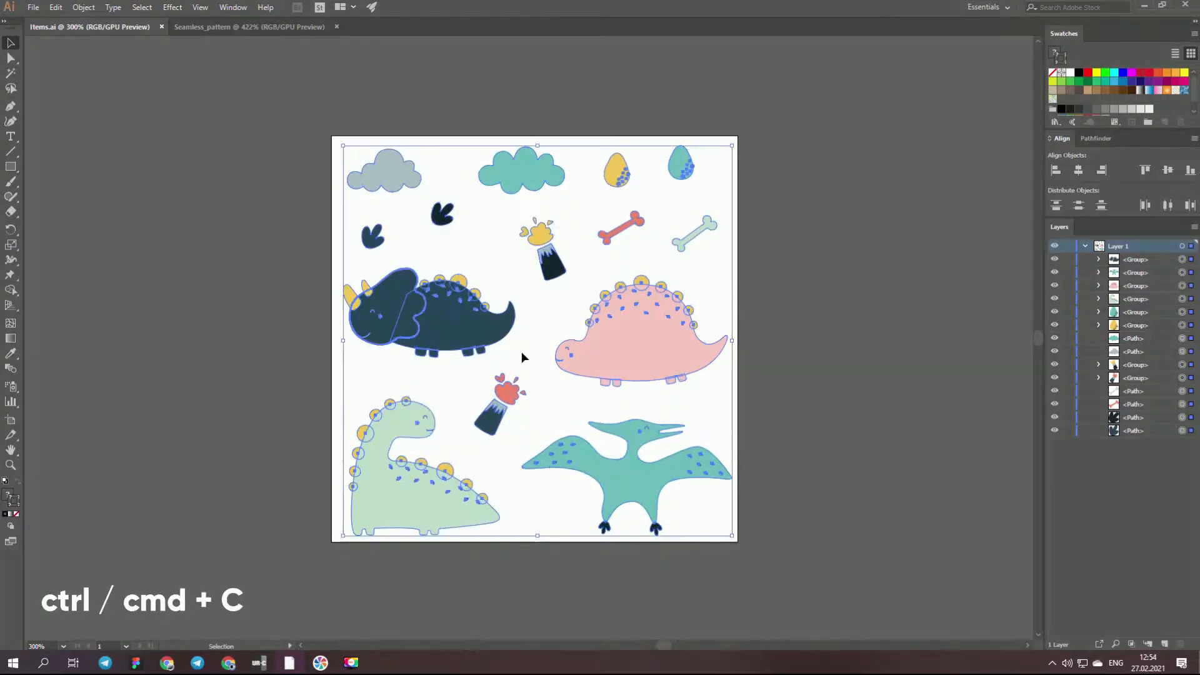
- Paste the copied dinosaur artwork into the Seamless_pattern document and deselect it
left_click(225, 28)
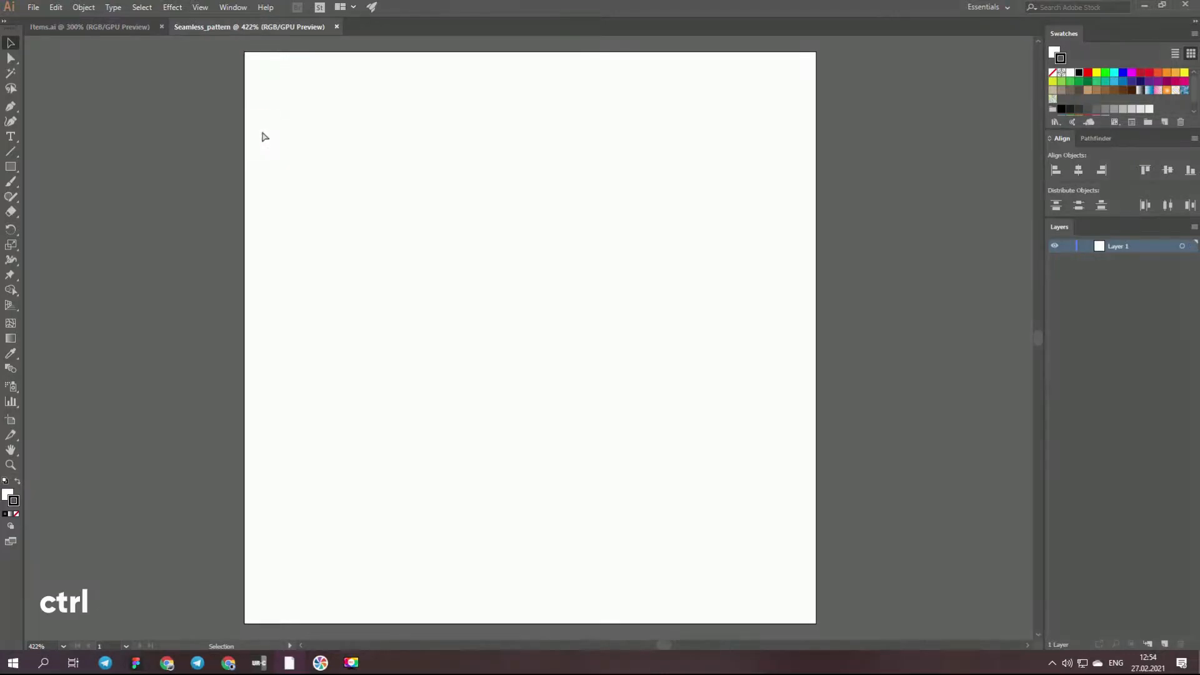
key("ctrl+v")
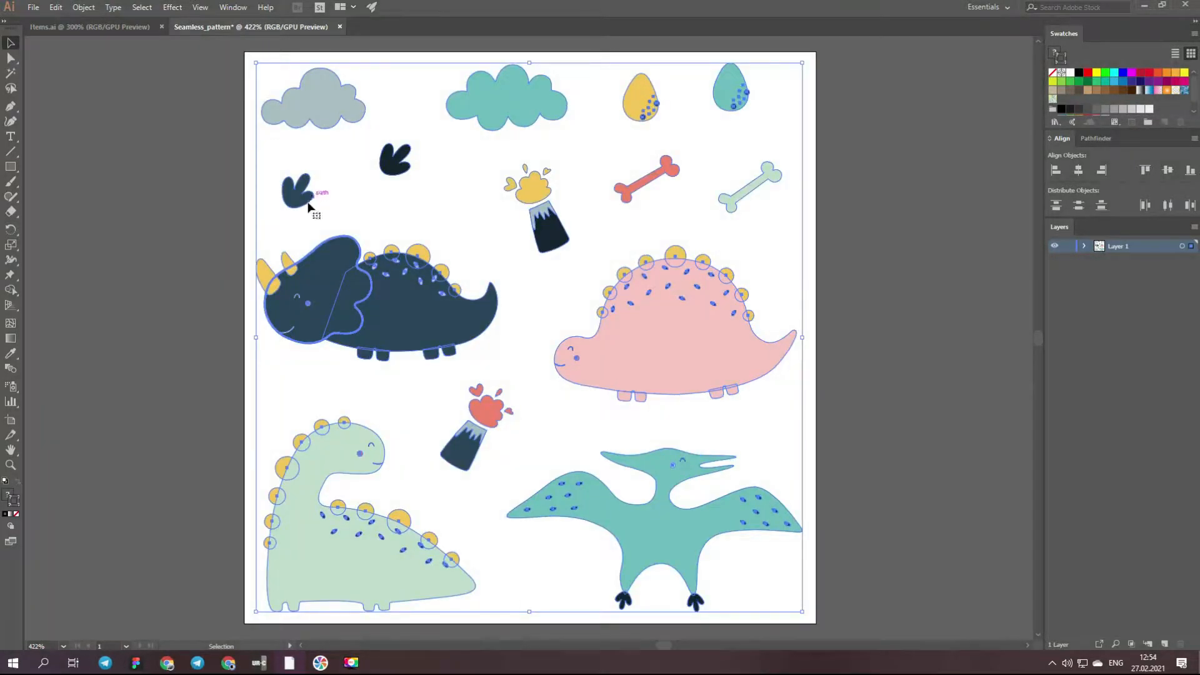
left_click(192, 239)
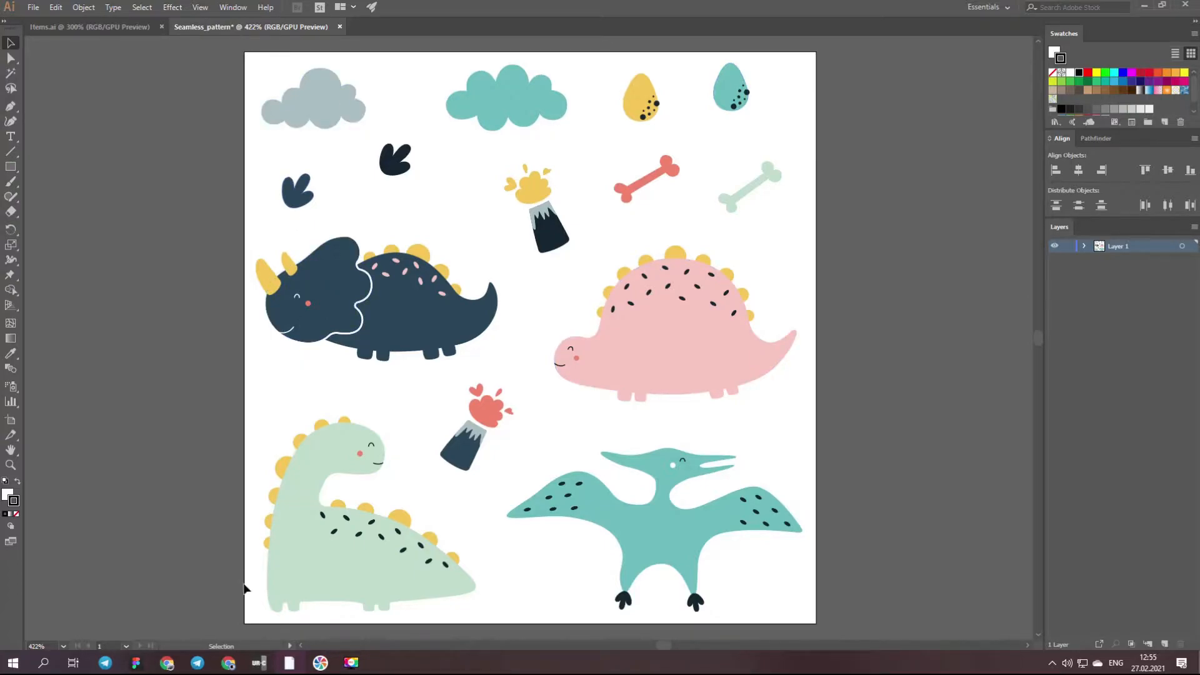
- Place the yellow volcano, black footprint, teal egg and grey cloud across the artboard's top edge, moving the other elements out of the way
scroll(468, 310, "down", 1)
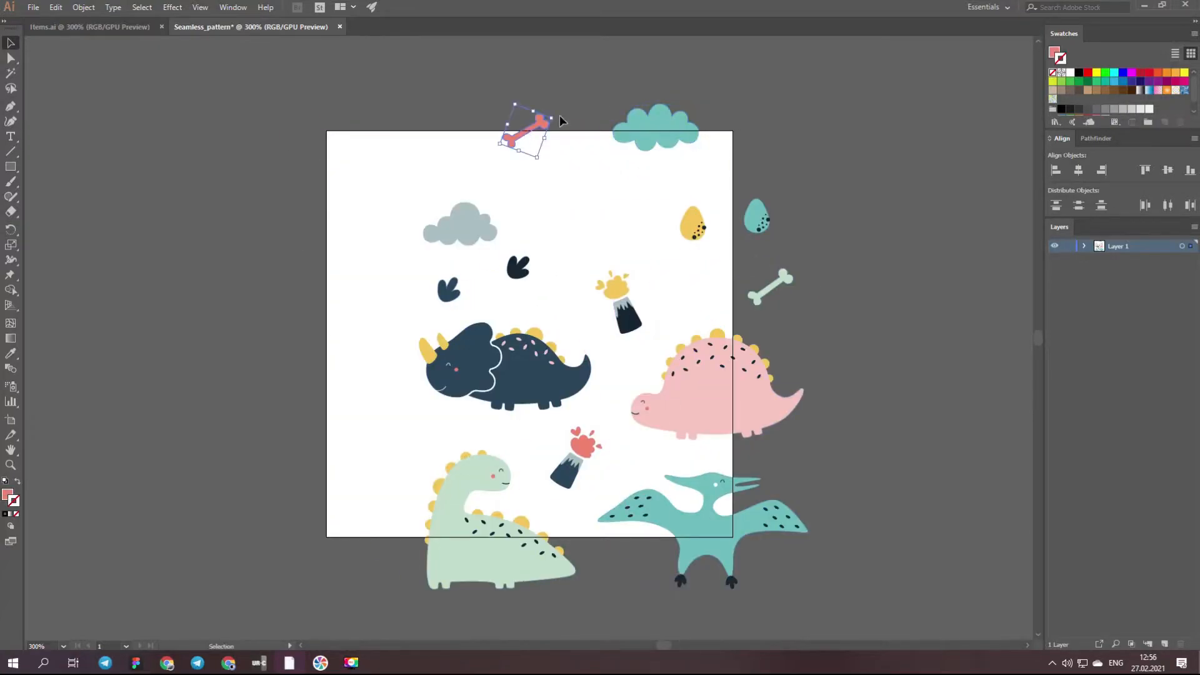
left_click_drag(523, 132, 534, 129)
left_click_drag(568, 112, 574, 118)
left_click_drag(545, 127, 548, 127)
left_click_drag(631, 319, 380, 153)
left_click_drag(396, 104, 407, 106)
left_click_drag(517, 269, 449, 131)
left_click(537, 130)
left_click_drag(563, 114, 566, 145)
left_click_drag(552, 138, 676, 303)
left_click_drag(693, 222, 676, 220)
left_click_drag(757, 216, 548, 135)
left_click_drag(558, 113, 561, 118)
left_click_drag(660, 132, 770, 210)
left_click_drag(471, 231, 673, 142)
left_click_drag(449, 133, 458, 129)
- Place the teal cloud, red bone, blue footprint and red volcano across the artboard's left edge
left_click_drag(765, 213, 318, 223)
left_click_drag(662, 299, 327, 313)
left_click_drag(578, 447, 334, 463)
left_click_drag(448, 290, 330, 392)
left_click(258, 351)
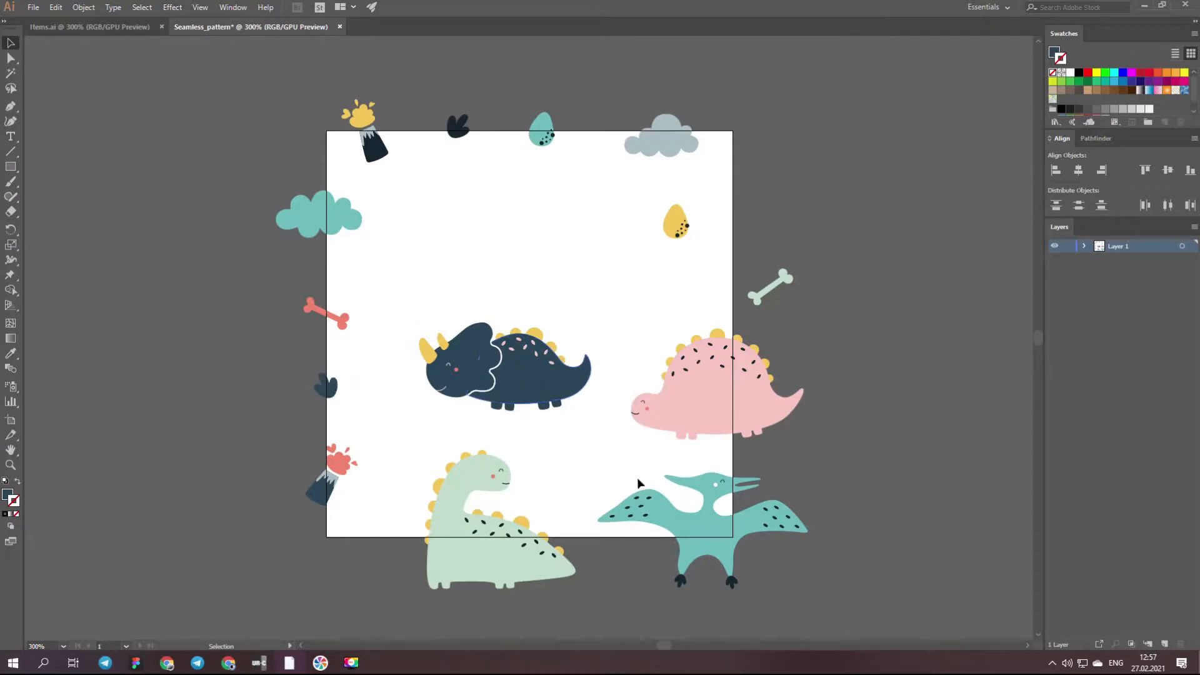
- Bring the dinosaurs and the pterodactyl inside the artboard, and set the yellow egg outside its right edge
left_click_drag(539, 384, 640, 306)
left_click_drag(716, 391, 659, 407)
left_click_drag(509, 549, 468, 464)
left_click_drag(675, 222, 781, 205)
left_click_drag(708, 541, 473, 288)
left_click_drag(576, 215, 587, 249)
left_click_drag(576, 209, 512, 173)
- Arrange the green dinosaur and triceratops in the artboard's upper half, with the tilted pterodactyl and pink dinosaur in the lower half
left_click_drag(621, 391, 634, 447)
left_click_drag(480, 250, 545, 414)
left_click_drag(464, 461, 471, 263)
left_click_drag(600, 300, 595, 250)
left_click_drag(539, 410, 467, 452)
left_click_drag(582, 379, 608, 451)
left_click_drag(494, 453, 471, 443)
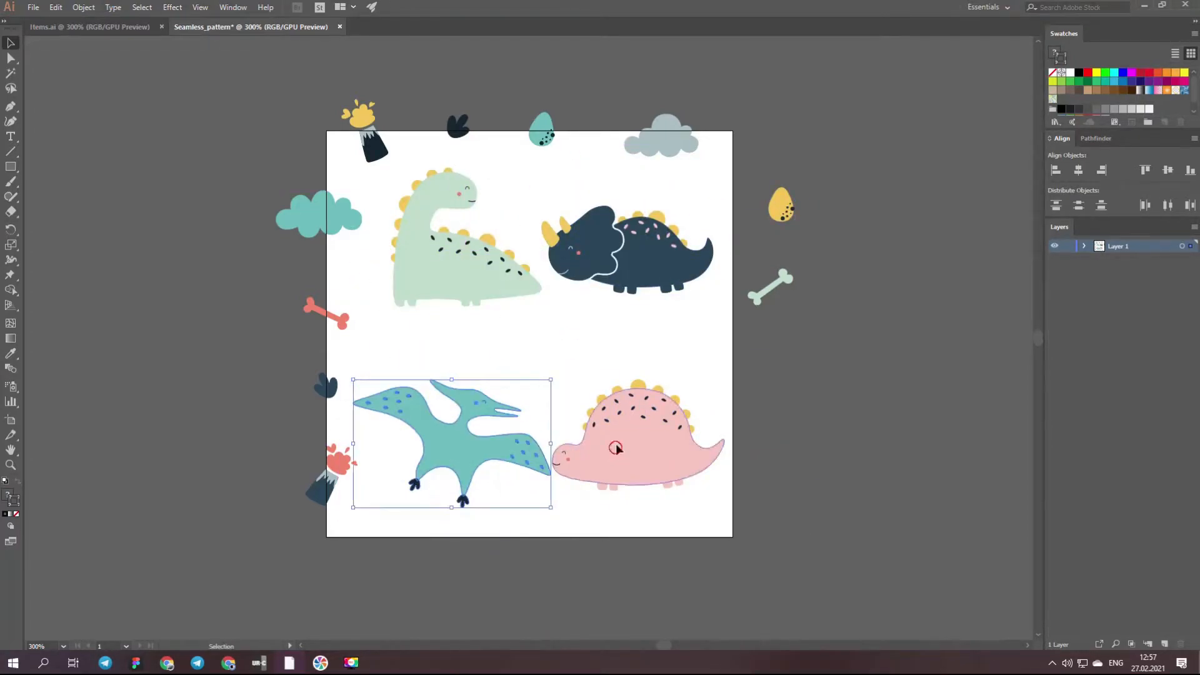
- Fine-tune the four large animals into staggered positions, with the pterodactyl at lower left and the pink dinosaur below the triceratops
left_click_drag(616, 453, 616, 396)
left_click(528, 447)
left_click_drag(552, 442, 553, 442)
left_click_drag(484, 453, 502, 464)
left_click_drag(653, 399, 651, 373)
left_click_drag(464, 269, 448, 312)
left_click_drag(628, 255, 616, 239)
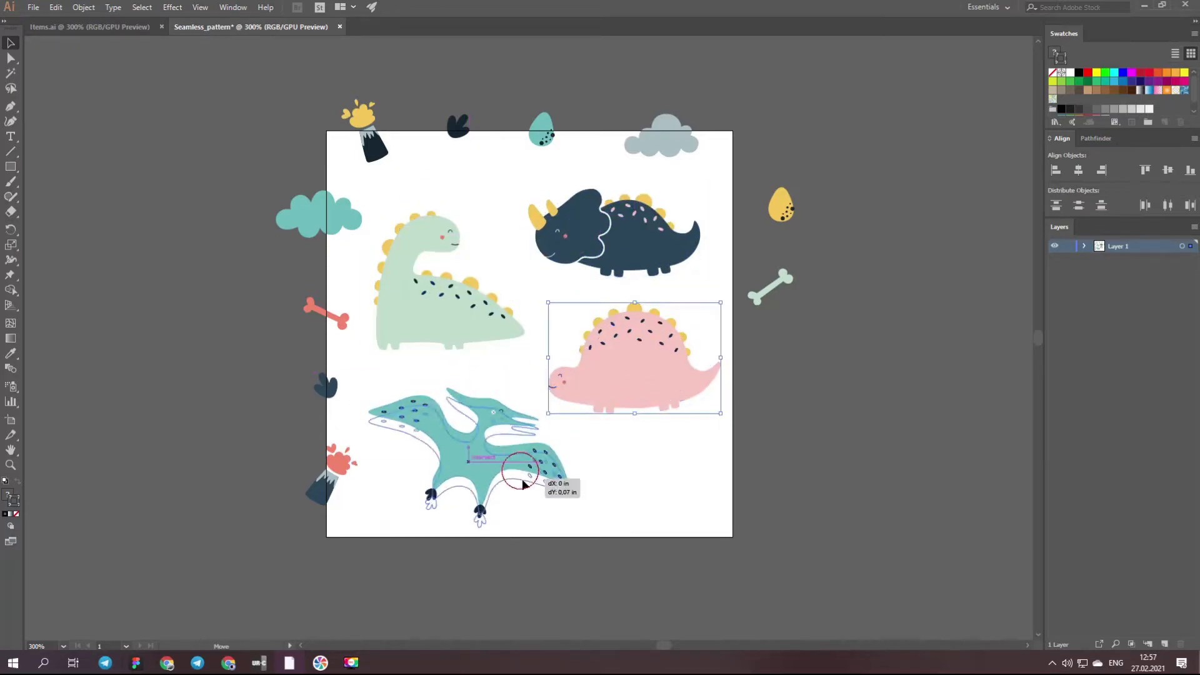
left_click_drag(519, 475, 543, 482)
left_click_drag(448, 303, 449, 286)
left_click_drag(619, 238, 602, 220)
left_click_drag(488, 468, 455, 462)
left_click_drag(634, 370, 635, 380)
left_click_drag(447, 287, 438, 280)
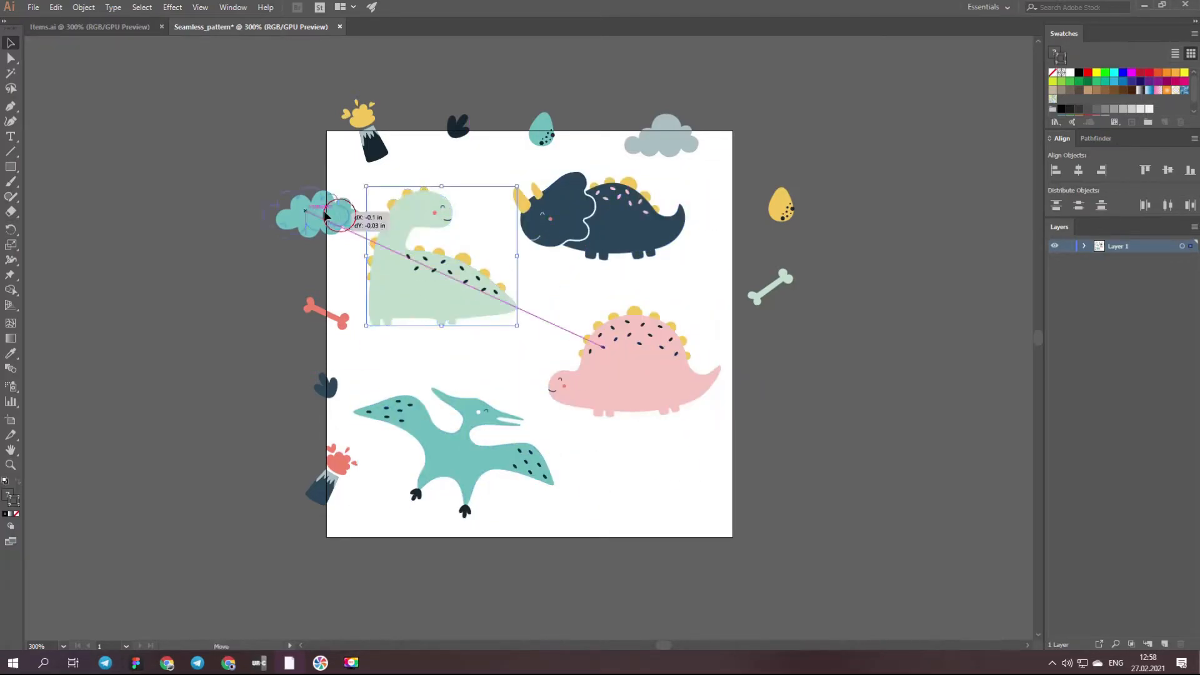
- Nudge the teal cloud, yellow volcano, black footprint and teal egg along the artboard edges, and adjust the large animals' spacing
left_click_drag(336, 219, 326, 210)
left_click_drag(373, 142, 371, 149)
left_click_drag(460, 128, 453, 134)
left_click_drag(542, 133, 520, 139)
left_click_drag(616, 222, 619, 235)
left_click_drag(632, 375, 624, 380)
left_click_drag(482, 458, 478, 459)
- Move the red volcano below the pink dinosaur and the yellow egg onto the artboard's left edge, adjusting the teal egg on the top edge
left_click_drag(341, 467, 660, 475)
left_click_drag(779, 209, 323, 482)
left_click_drag(519, 140, 552, 130)
left_click_drag(552, 133, 547, 139)
- Place the pale green bone across the artboard's top edge near the right corner, and shift the grey cloud and teal egg left
left_click_drag(660, 141, 652, 134)
left_click_drag(755, 296, 688, 198)
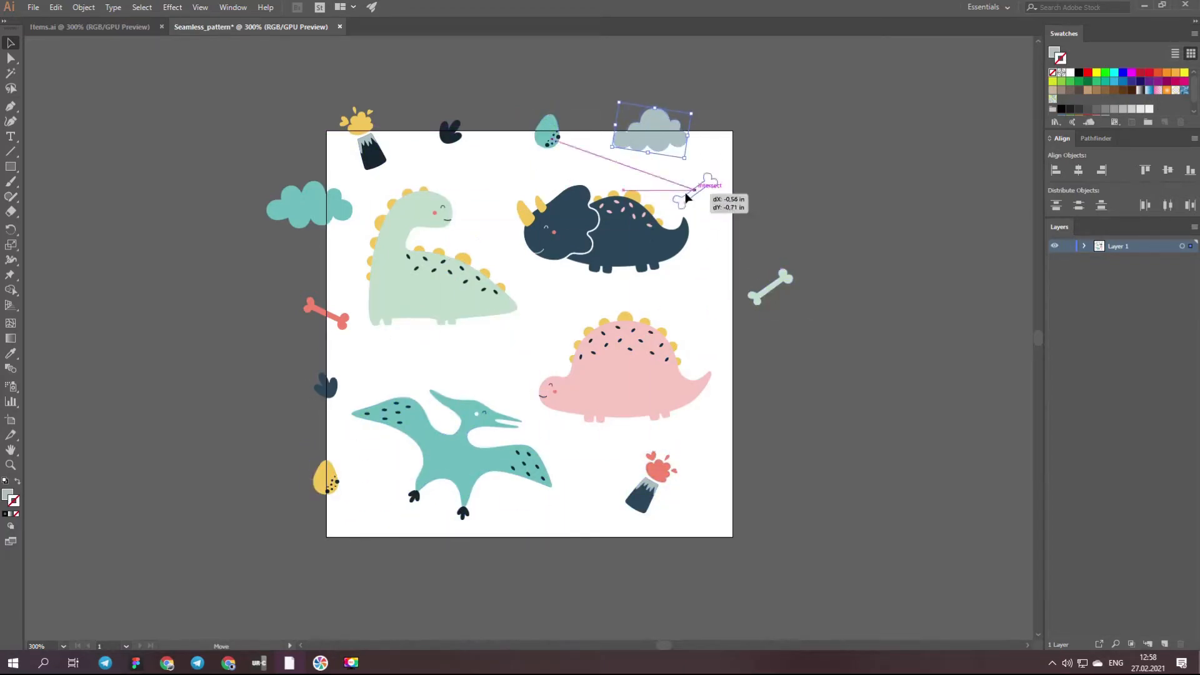
left_click_drag(546, 138, 515, 145)
left_click_drag(647, 137, 607, 147)
left_click_drag(695, 185, 694, 134)
left_click_drag(606, 143, 601, 137)
- Move the teal egg down inside the artboard, and nudge the yellow volcano and black footprint on the top edge
left_click_drag(514, 152, 502, 161)
left_click_drag(382, 149, 388, 149)
left_click_drag(451, 137, 440, 136)
left_click_drag(506, 160, 495, 167)
left_click_drag(384, 149, 380, 147)
- Shift the teal cloud, green dinosaur and triceratops to the right, and settle the teal egg in the gap between the two dinosaurs
left_click_drag(328, 219, 345, 219)
left_click_drag(431, 292, 447, 309)
left_click_drag(338, 210, 338, 221)
left_click_drag(440, 306, 442, 311)
left_click_drag(373, 150, 377, 148)
left_click_drag(441, 135, 452, 129)
left_click_drag(490, 175, 486, 185)
left_click_drag(565, 215, 579, 220)
left_click_drag(496, 182, 498, 184)
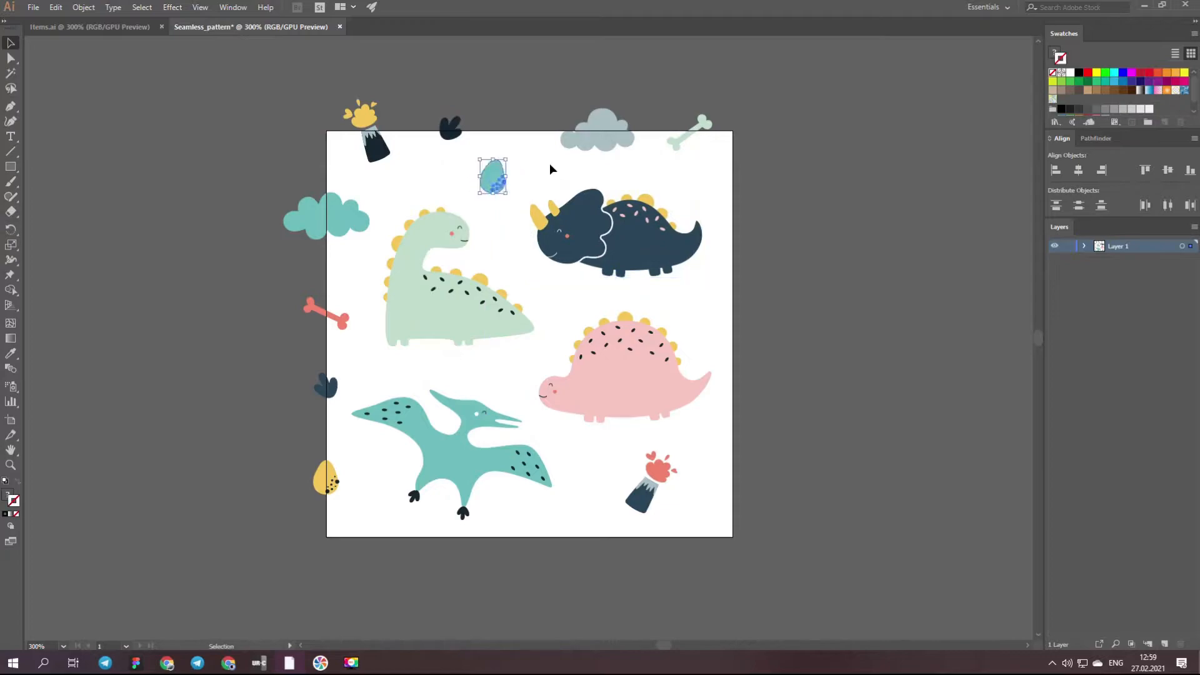
- Shift the grey cloud and pale green bone left along the top edge, and raise the red bone, blue footprint and yellow egg slightly
left_click_drag(602, 146, 579, 148)
left_click_drag(679, 141, 666, 141)
left_click_drag(343, 321, 343, 314)
left_click_drag(335, 386, 335, 378)
left_click_drag(330, 490, 330, 483)
mouse_move(349, 460)
left_mouse_down()
mouse_move(343, 449)
mouse_move(330, 472)
left_mouse_up()
- Nudge the pterodactyl, green dinosaur, pink dinosaur and triceratops slightly downward to even out the spacing
left_click_drag(433, 455, 433, 459)
left_click_drag(440, 300, 436, 308)
left_click_drag(626, 369, 632, 378)
left_click_drag(636, 255, 636, 261)
- Set the red volcano aside off the artboard, and place a copy of the blue footprint between the triceratops and pink dinosaur
left_click_drag(652, 474, 899, 233)
left_click_drag(493, 179, 489, 184)
left_click_drag(328, 381, 562, 310)
- Place a copy of the red bone beneath the pink dinosaur and recolor it with the green dinosaur's pale green
left_click_drag(341, 313, 614, 482)
key("i")
left_click(500, 336)
key("v")
left_click(654, 471)
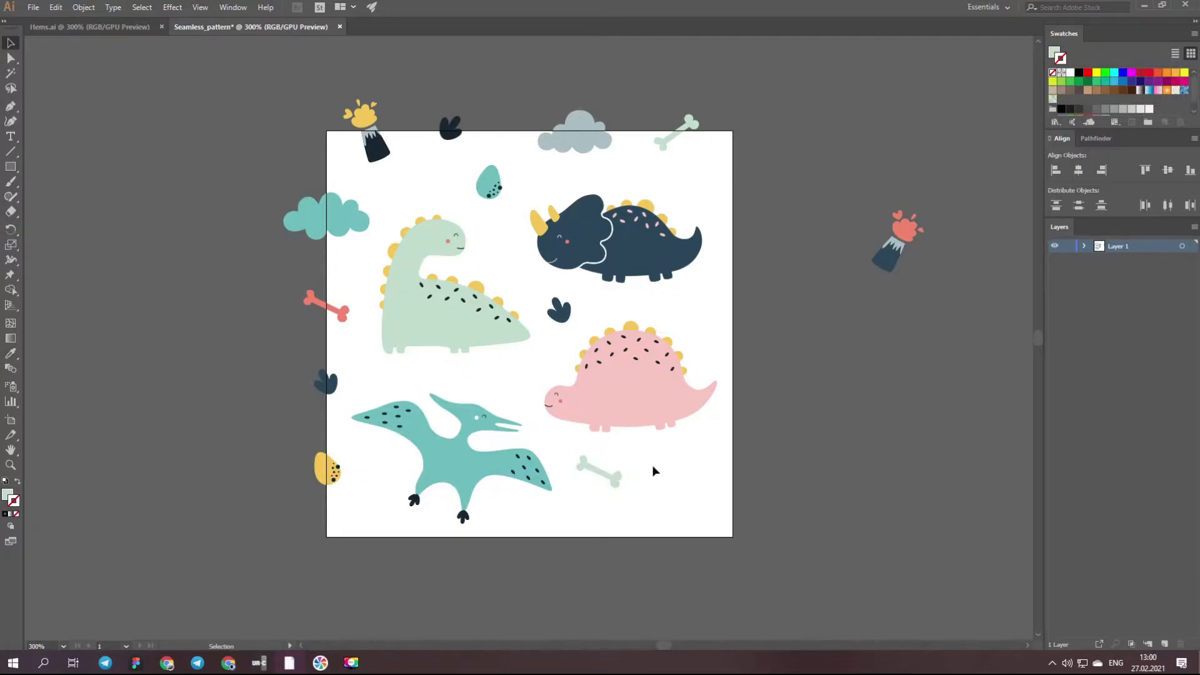
- Copy the four elements on the artboard's left edge to its right edge with a Move of 3 in horizontally and 0 in vertically
left_click(11, 44)
left_click_drag(323, 470, 329, 501)
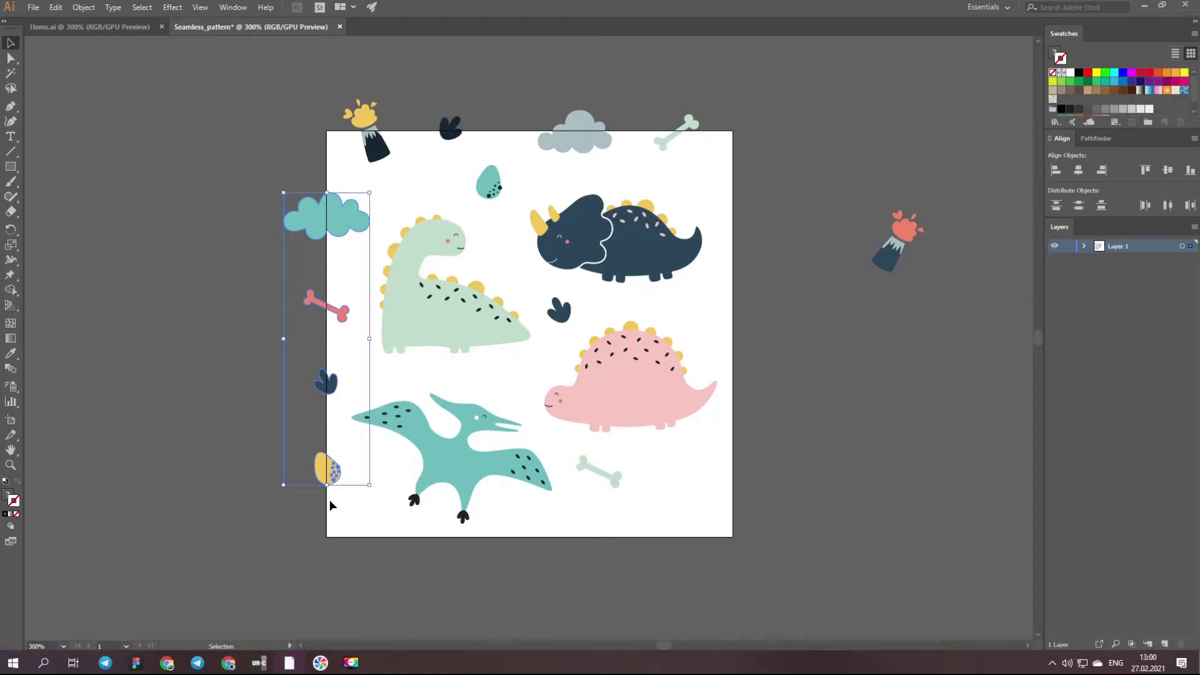
left_click(83, 6)
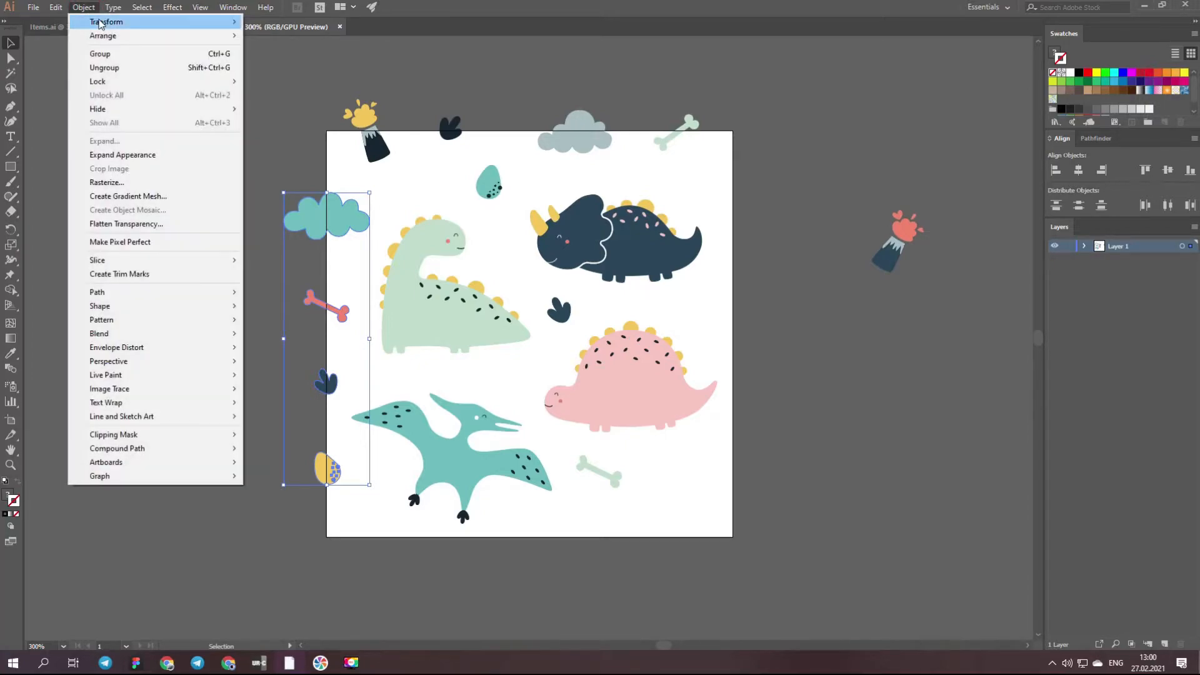
mouse_move(217, 25)
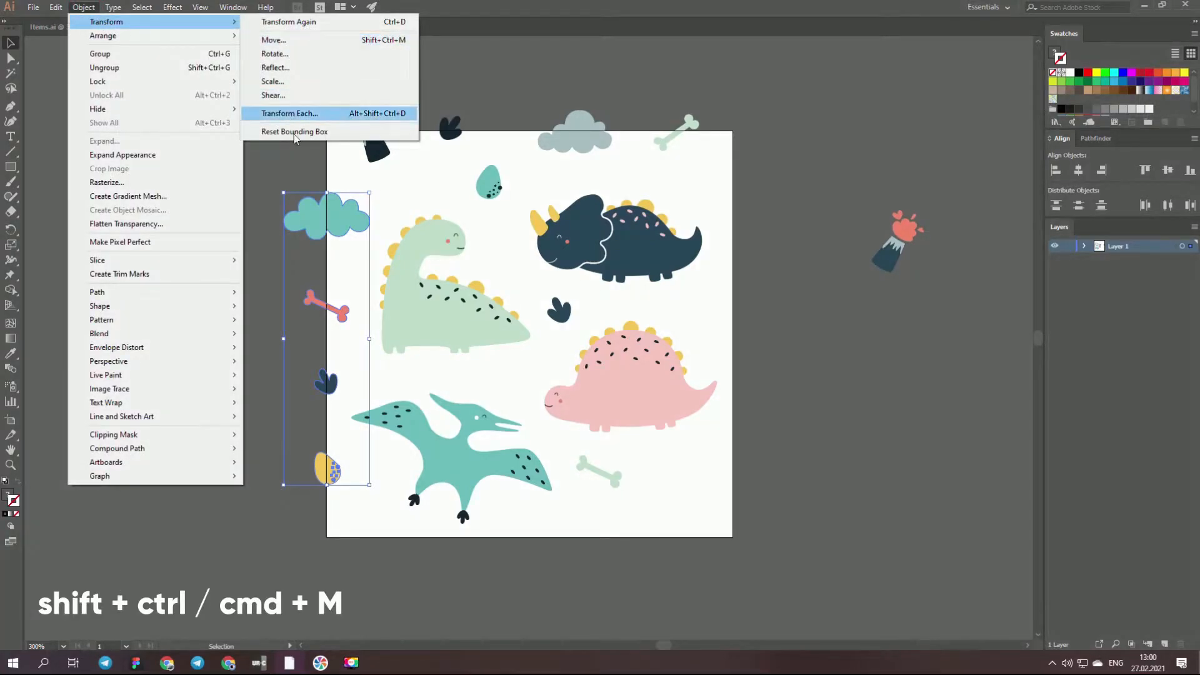
right_click(323, 222)
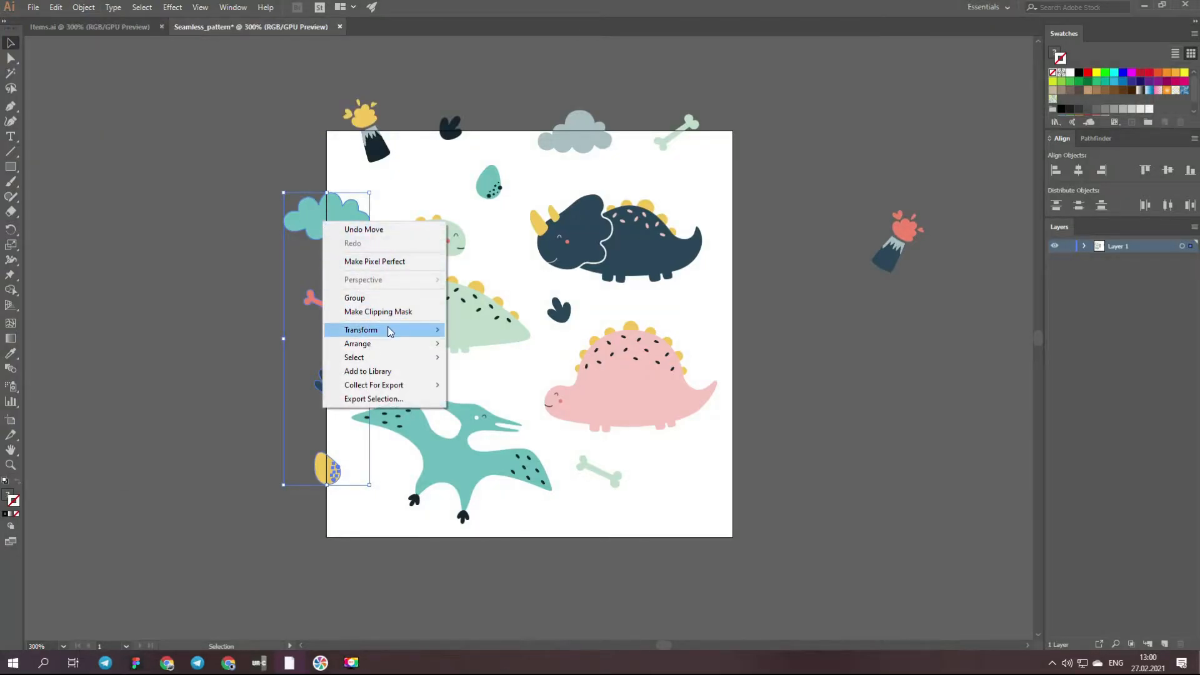
mouse_move(390, 332)
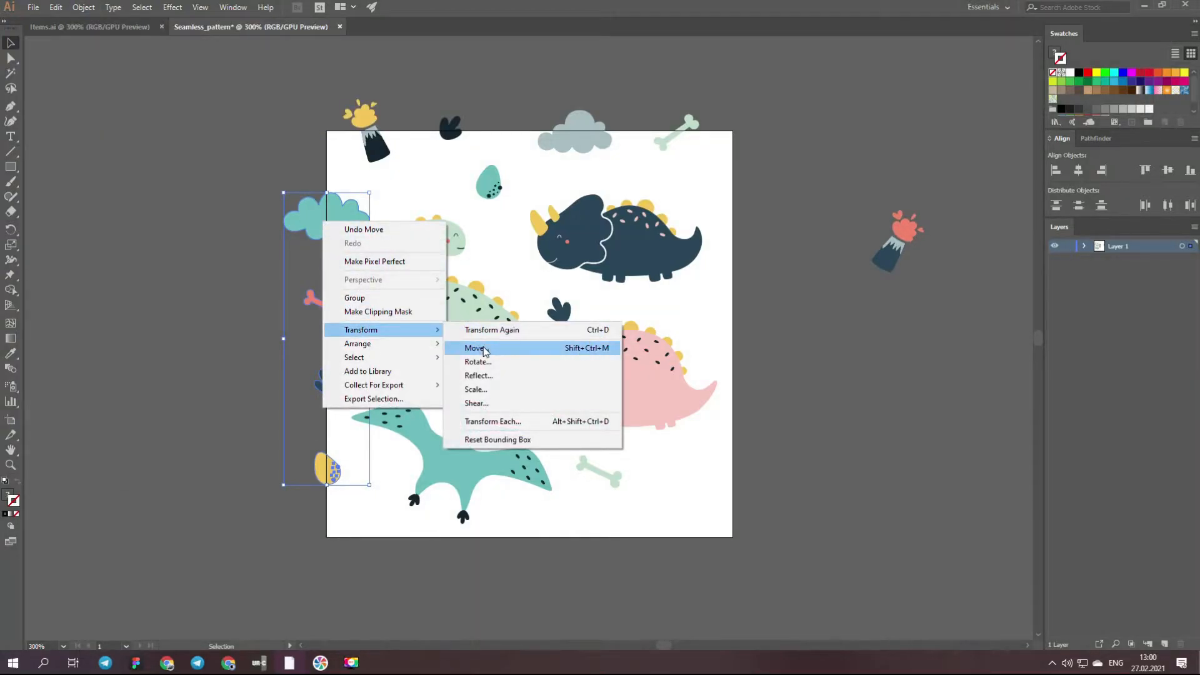
left_click(611, 348)
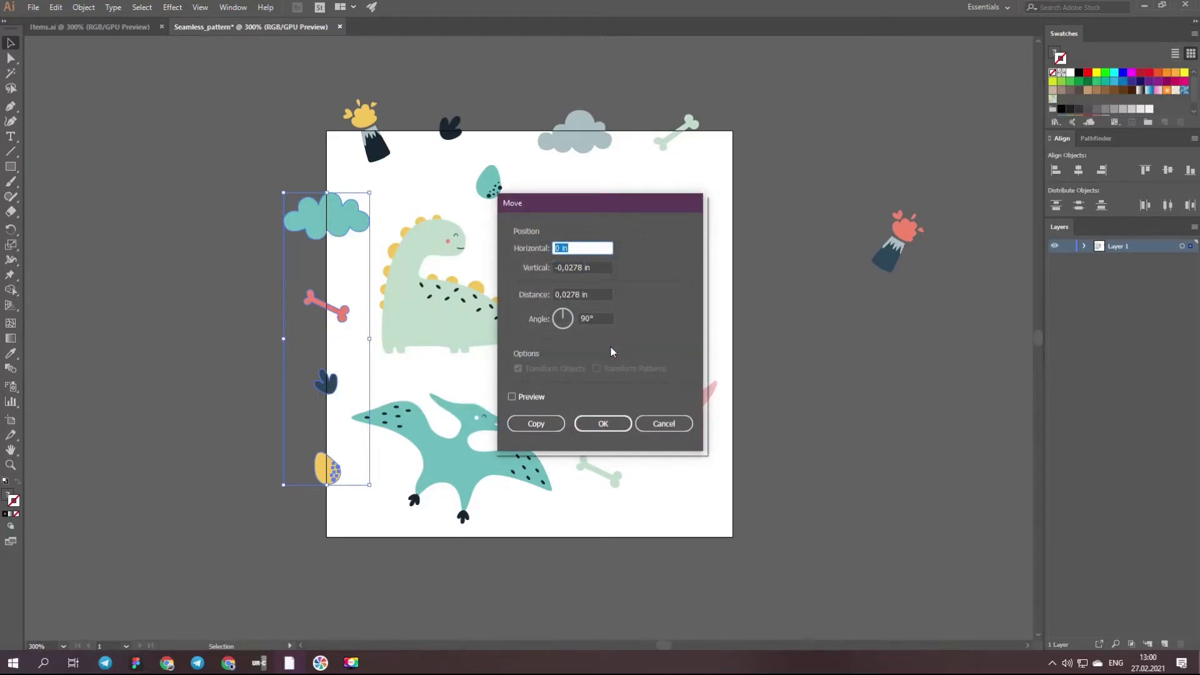
left_click(513, 395)
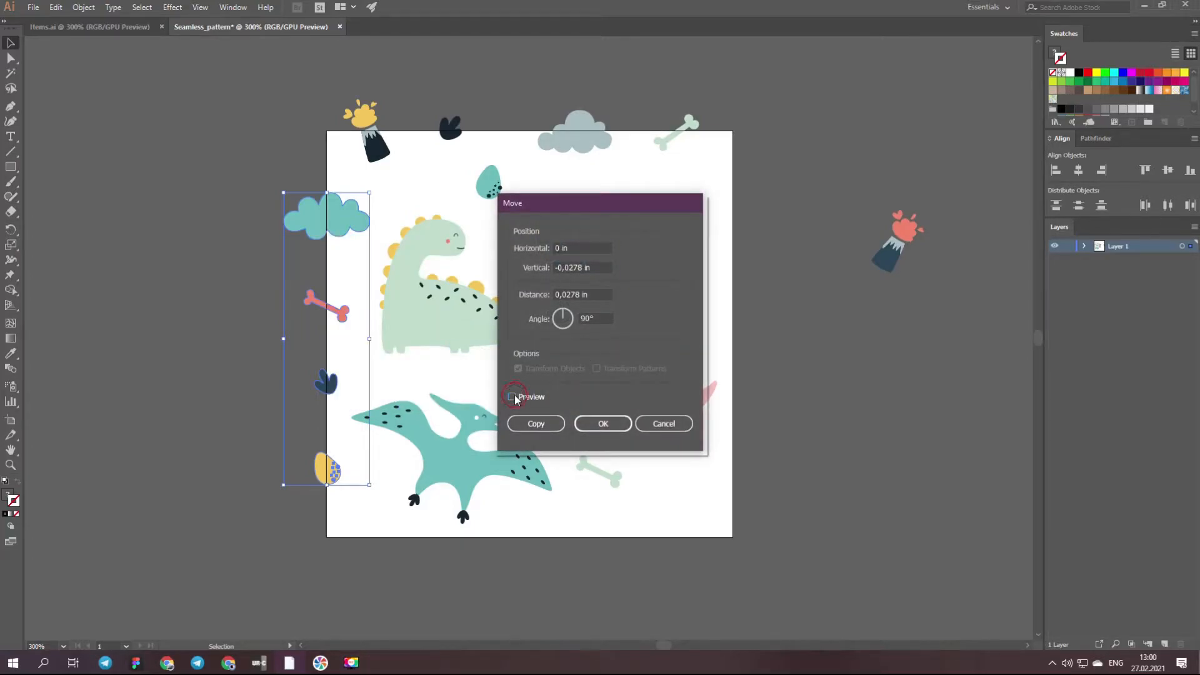
left_click_drag(560, 248, 565, 268)
type("3")
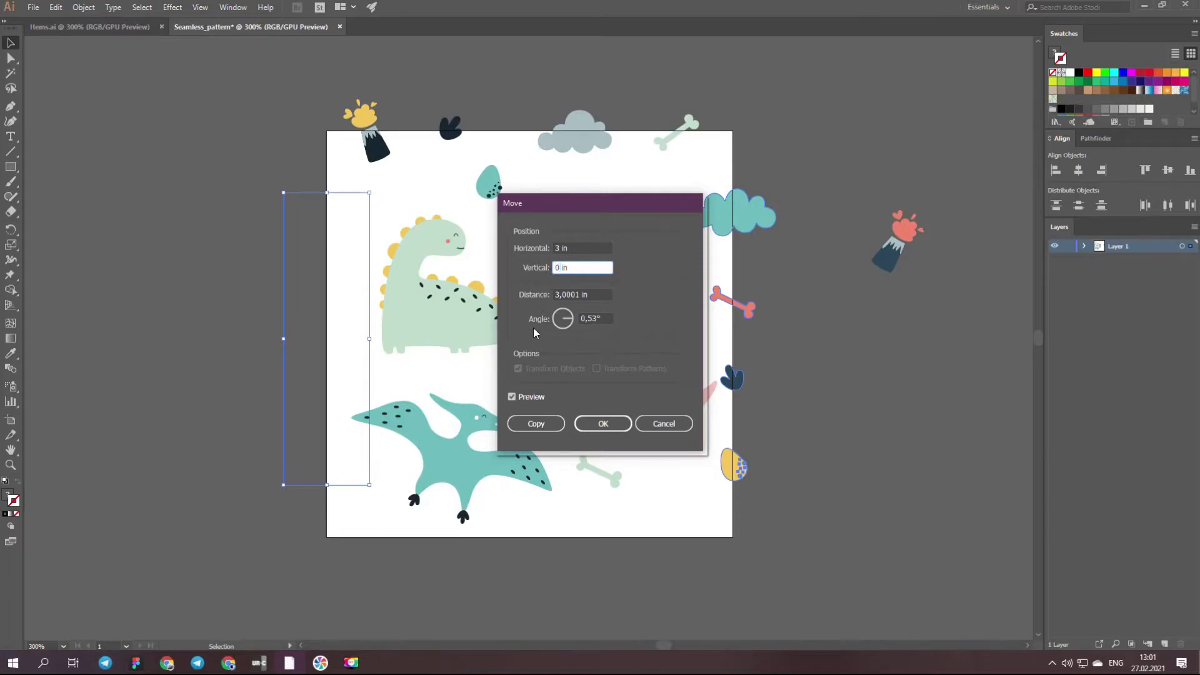
left_click(549, 427)
left_click(548, 426)
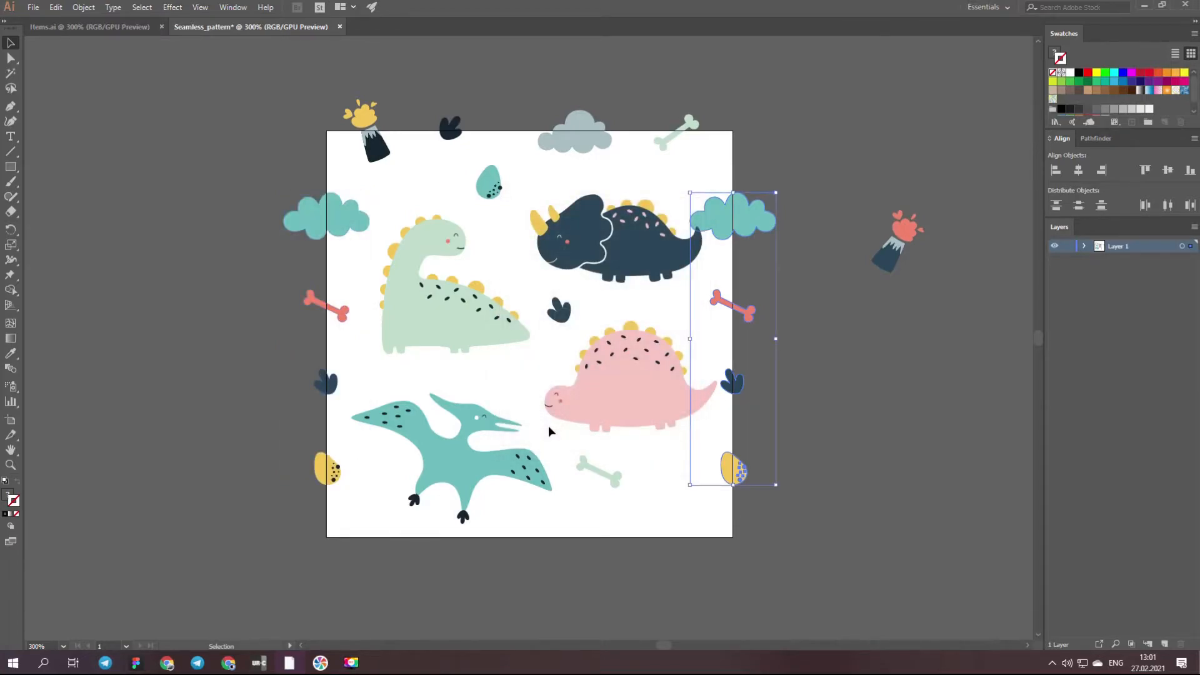
left_click(668, 490)
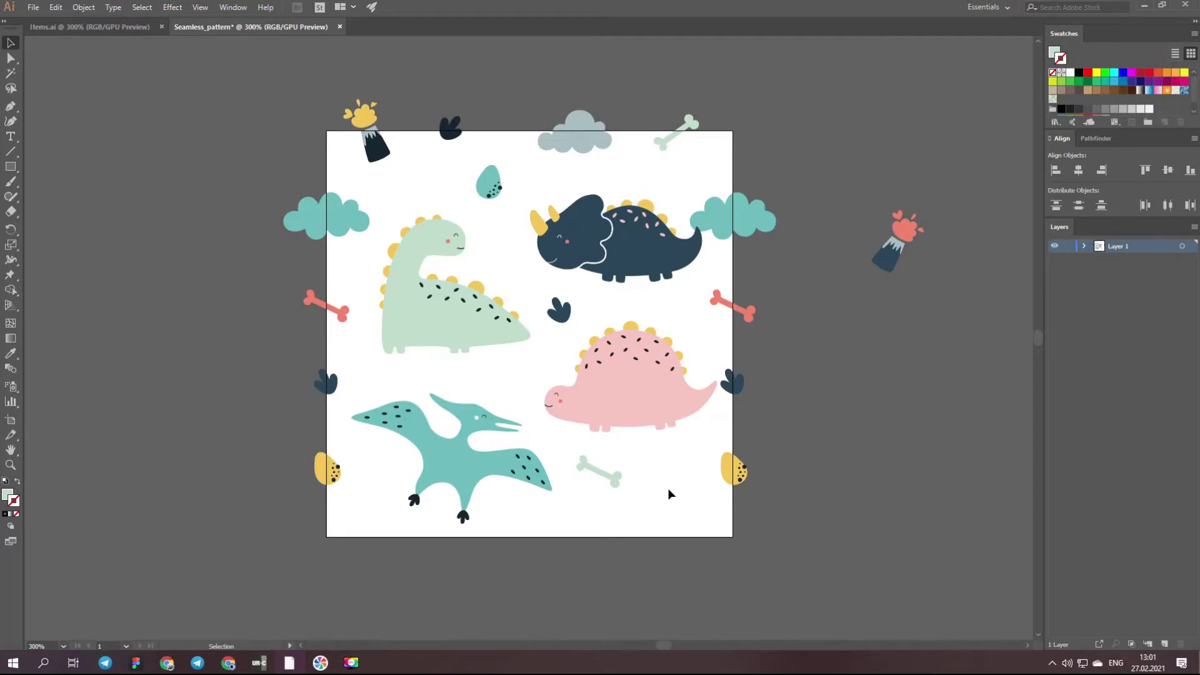
- Copy the four elements on the artboard's top edge to its bottom edge with a Move of 0 in horizontally and 3 in vertically
left_click_drag(341, 107, 719, 159)
right_click(585, 138)
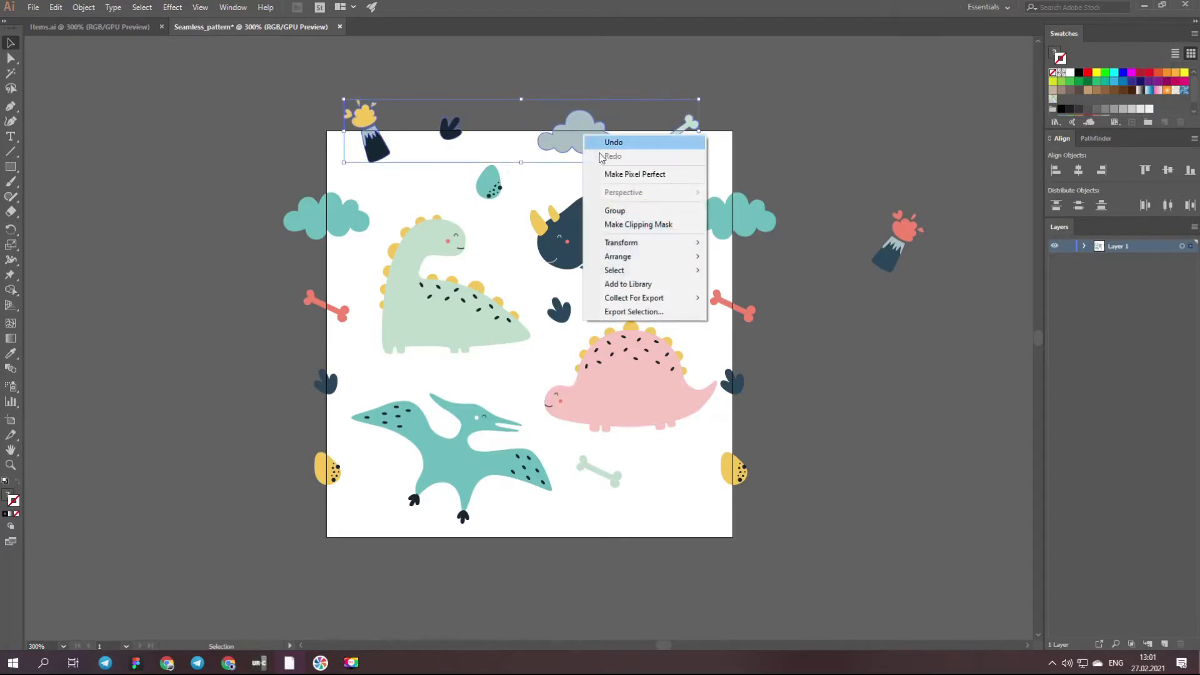
mouse_move(691, 245)
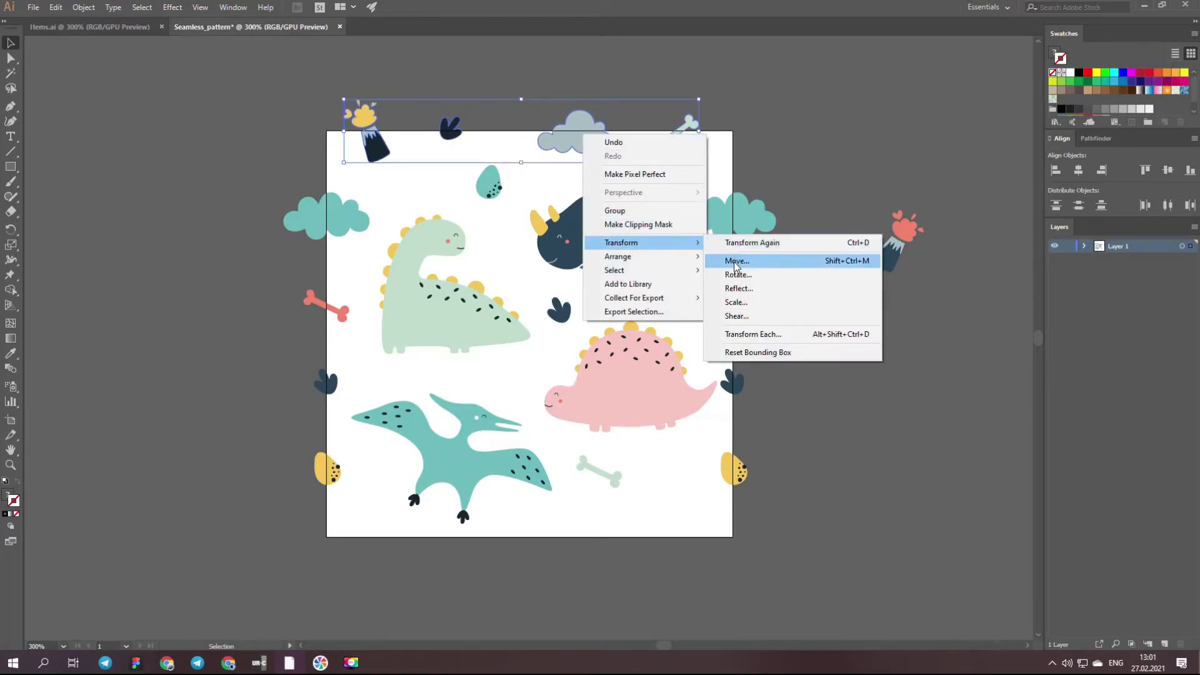
left_click(737, 261)
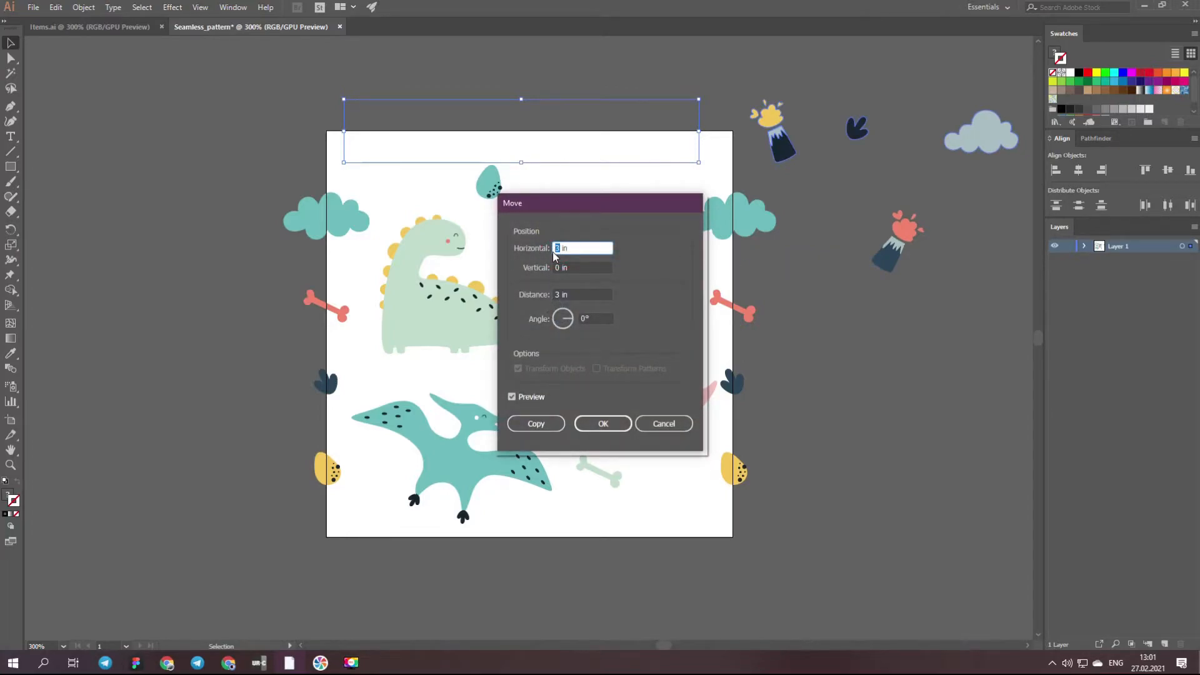
type("0")
key("Tab")
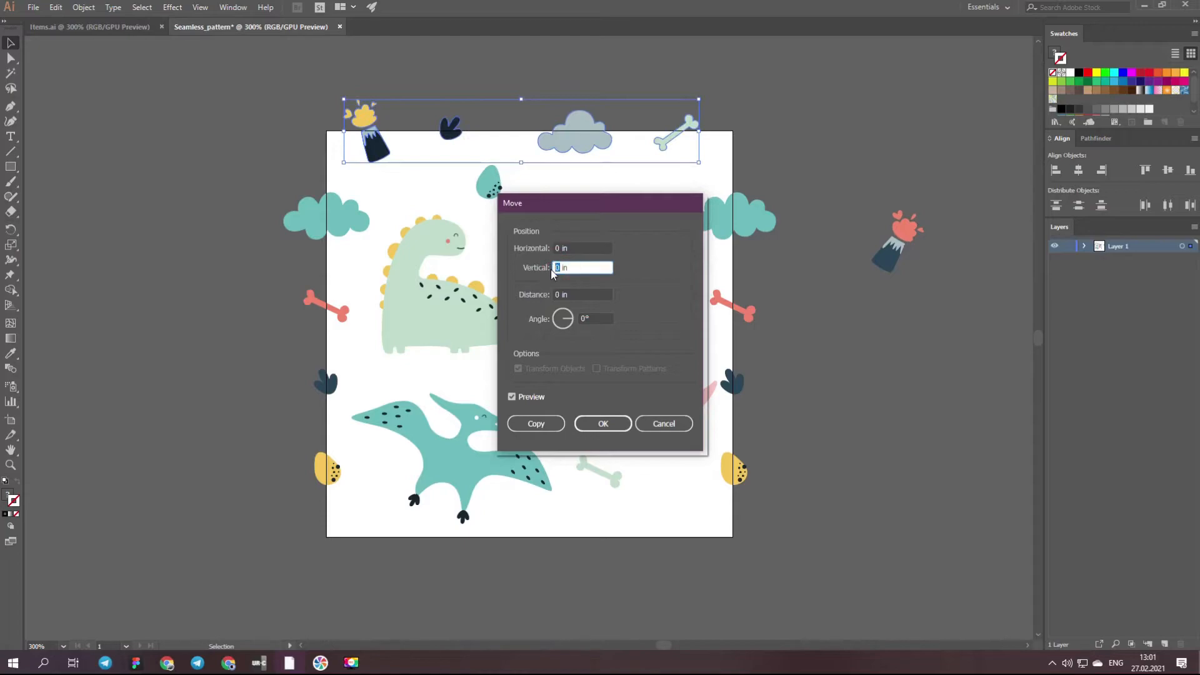
type("3")
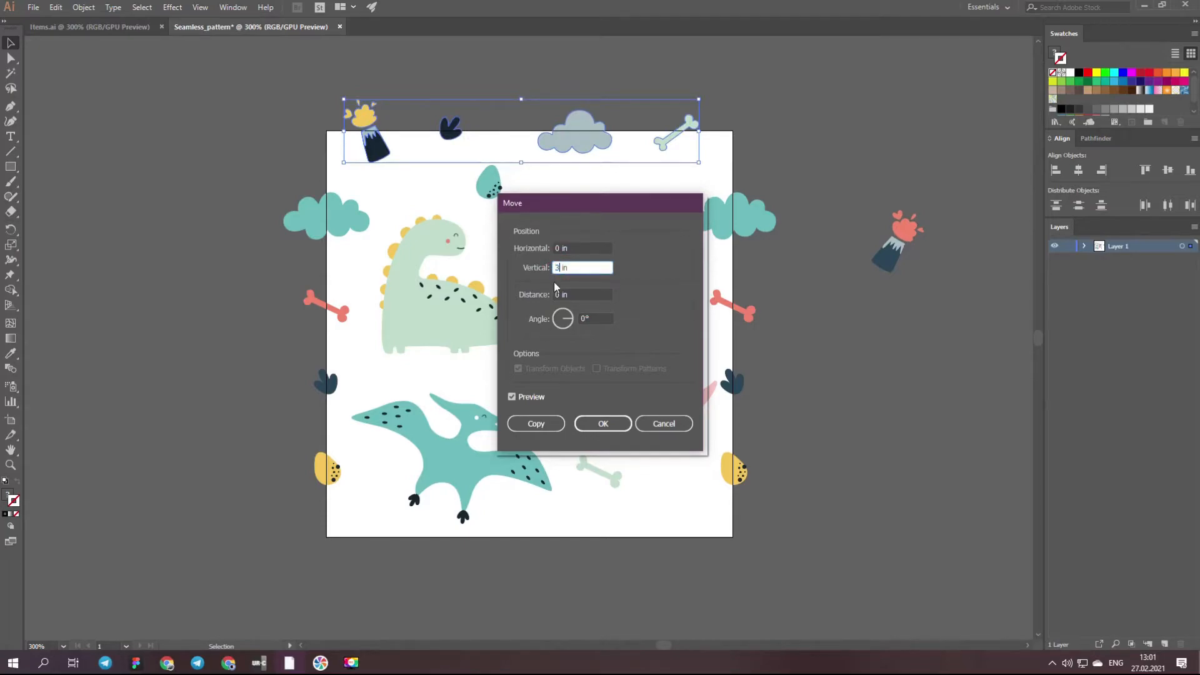
left_click(545, 423)
left_click(748, 556)
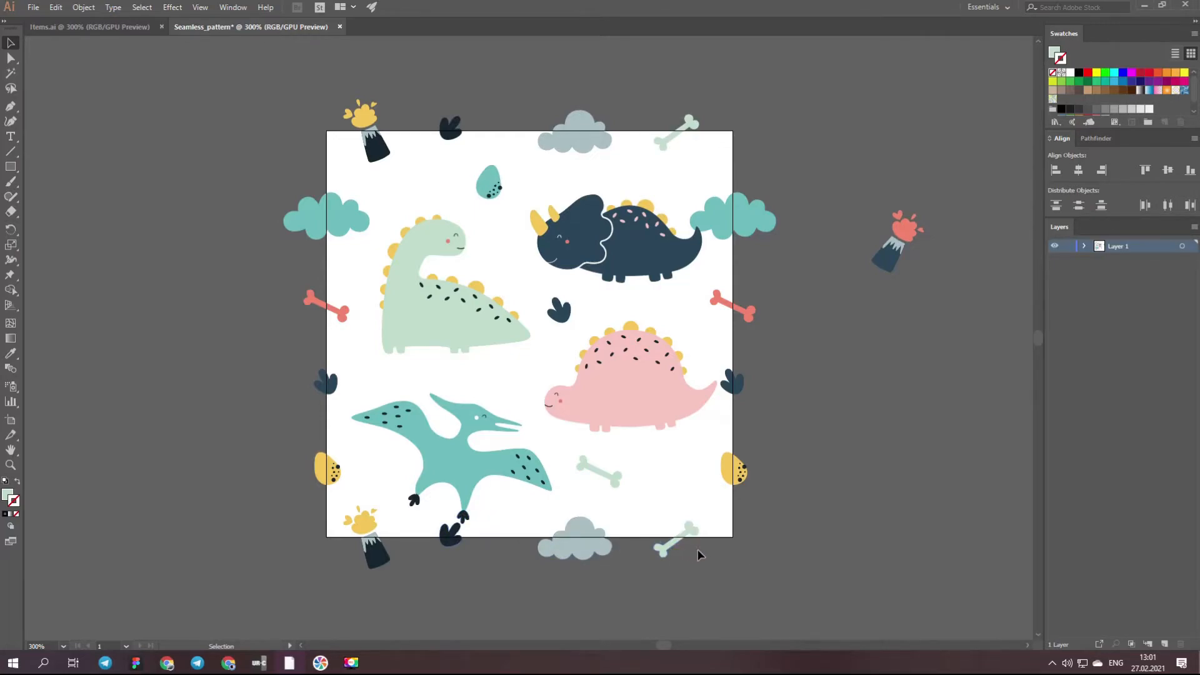
- Shift the green dinosaur, teal egg and triceratops slightly, and delete the blue footprint between the triceratops and pink dinosaur
left_click_drag(429, 321, 437, 305)
left_click_drag(491, 184, 503, 174)
left_click_drag(606, 247, 585, 260)
left_click_drag(493, 313, 479, 337)
left_click(561, 313)
key("Delete")
- Reposition the teal egg, triceratops and pterodactyl slightly, and delete the pale green bone beneath the pink dinosaur
left_click_drag(500, 174, 471, 186)
left_click_drag(600, 264, 595, 264)
left_click_drag(474, 186, 497, 179)
left_click_drag(486, 485, 469, 459)
left_click(599, 471)
key("Delete")
- Tilt the pterodactyl slightly and adjust its spacing to the green dinosaur and triceratops
left_click_drag(554, 510, 562, 496)
left_click_drag(469, 440, 481, 442)
left_click_drag(452, 324, 469, 297)
left_click_drag(596, 253, 597, 228)
left_click_drag(481, 302, 461, 321)
- Set the pink dinosaur aside off the artboard, and place the pterodactyl at the artboard's lower right, reflected and adjusted
left_click_drag(631, 388, 883, 444)
left_click_drag(462, 441, 597, 402)
left_click(83, 8)
left_click(278, 67)
left_click(603, 408)
left_click_drag(711, 337, 703, 325)
left_click_drag(600, 406, 609, 396)
- Move the pink dinosaur to the artboard's lower left beneath the green dinosaur and reflect it
left_click_drag(889, 430, 446, 426)
left_click(84, 8)
left_click(279, 67)
left_click(603, 408)
left_click_drag(495, 470, 470, 462)
- Adjust the spacing between the three dinosaurs, the pterodactyl and the teal egg
left_click_drag(597, 403, 604, 388)
left_click_drag(500, 177, 468, 185)
left_click_drag(597, 234, 594, 240)
mouse_move(466, 183)
left_mouse_down()
mouse_move(501, 169)
mouse_move(472, 182)
left_mouse_up()
left_click(523, 175)
mouse_move(468, 454)
left_mouse_down()
mouse_move(504, 458)
mouse_move(484, 458)
left_mouse_up()
left_click_drag(639, 401, 646, 410)
left_click_drag(451, 326, 457, 322)
- Delete the pterodactyl and move the pink dinosaur into its place at the artboard's lower right
left_click(608, 396)
key("Delete")
left_click_drag(462, 453, 587, 441)
left_click_drag(478, 331, 480, 343)
- Reflect the pink dinosaur so it faces left and enlarge it slightly
left_click(84, 8)
mouse_move(107, 22)
left_click(265, 67)
left_click(610, 409)
left_click_drag(681, 383, 699, 372)
left_click_drag(704, 368, 695, 359)
- Enlarge the triceratops slightly and shift the green and pink dinosaurs down a little
left_click_drag(493, 348, 497, 361)
left_click_drag(604, 431, 607, 436)
left_click(603, 253)
left_click_drag(672, 276, 696, 289)
- Try an arrangement with the pink dinosaur on top, the triceratops at middle right and the green dinosaur at lower left
left_click_drag(456, 351, 453, 443)
left_click_drag(594, 262, 610, 353)
left_click_drag(622, 450, 518, 267)
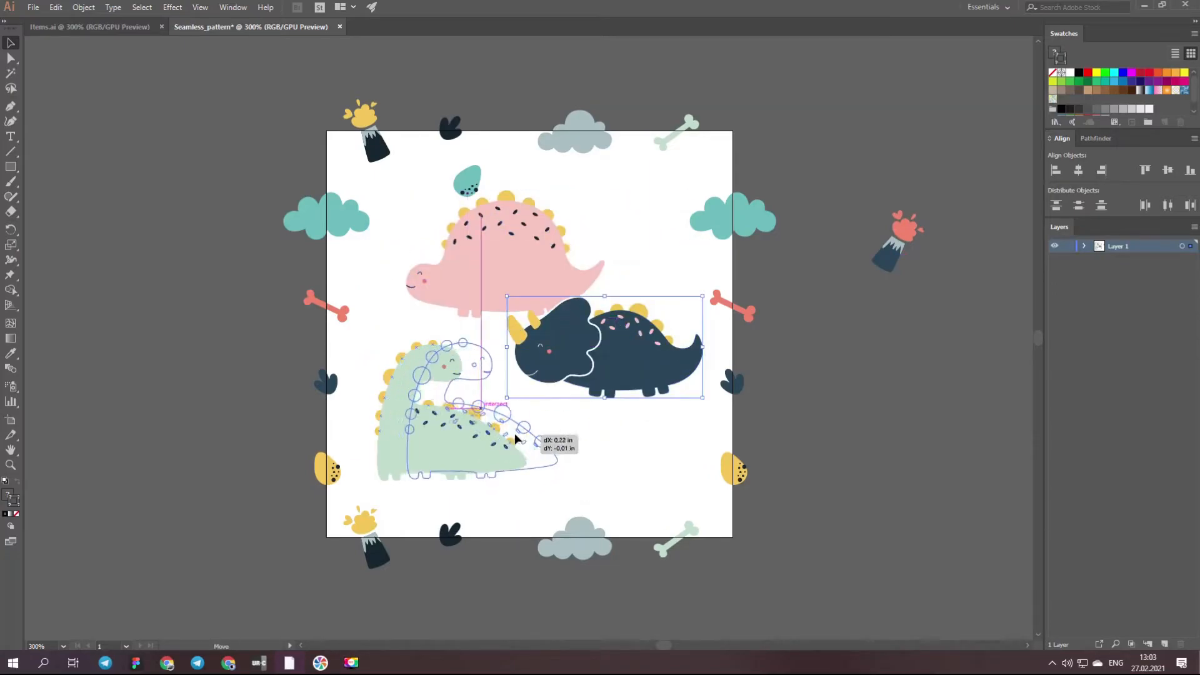
- Arrange the triceratops at the artboard's upper right, the pink dinosaur at lower right and the green dinosaur at middle left
left_click_drag(600, 350, 597, 279)
left_click_drag(519, 269, 619, 421)
left_click_drag(446, 438, 429, 306)
left_click_drag(600, 281, 606, 254)
left_click_drag(497, 337, 485, 369)
left_click_drag(601, 412, 598, 430)
left_click_drag(609, 256, 594, 248)
- Rotate the pink dinosaur slightly counterclockwise, and the green dinosaur and triceratops slightly clockwise
left_click(616, 415)
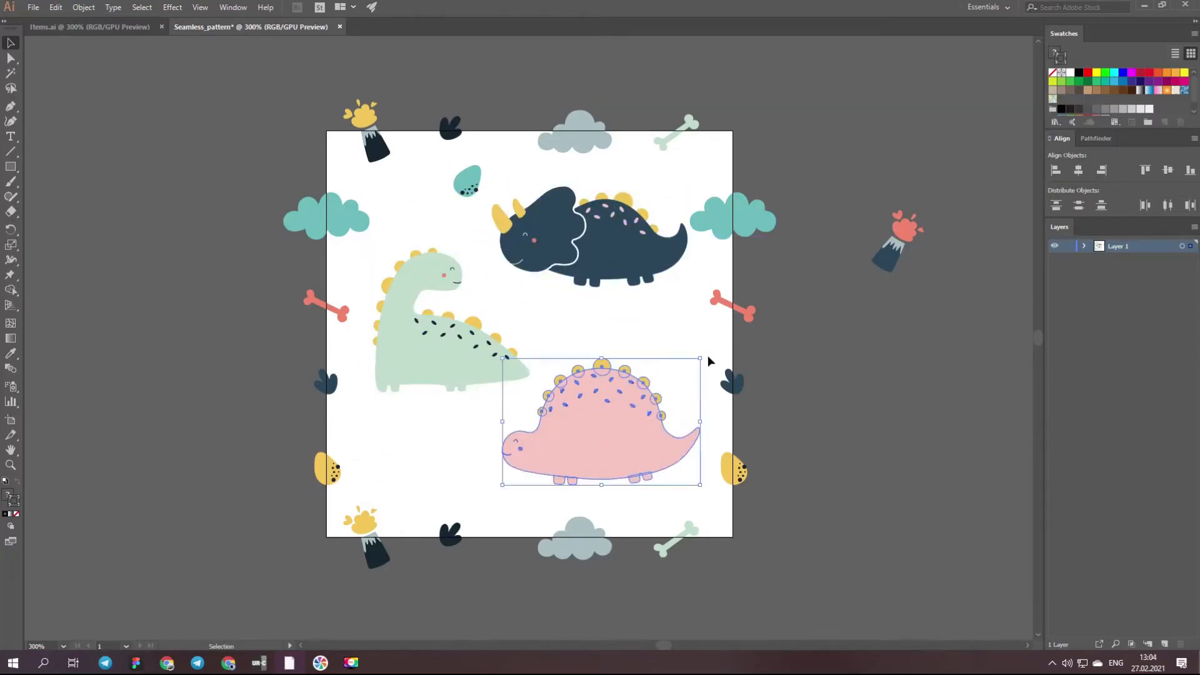
left_click_drag(705, 366, 693, 348)
left_click(459, 357)
left_click_drag(535, 244, 548, 261)
left_click(615, 253)
left_click_drag(693, 186, 701, 218)
- Fine-tune the three dinosaurs' positions and place a copy of the teal cloud beneath the green dinosaur
left_click_drag(579, 435, 582, 434)
left_click_drag(445, 358, 450, 359)
left_click_drag(626, 268, 628, 273)
left_click_drag(473, 187, 453, 196)
left_click_drag(877, 258, 818, 357)
left_click_drag(740, 215, 444, 448)
- Place a rotated copy of the pale green bone between the three dinosaurs and recolor it with the edge bone's red
left_click_drag(660, 143, 526, 332)
left_click_drag(568, 301, 557, 331)
key("i")
left_click(750, 314)
key("v")
left_click_drag(824, 349, 836, 246)
- Place a copy of the yellow egg above the triceratops, move the teal egg to the lower left, and bring the red volcano above the dinosaurs
left_click_drag(332, 470, 659, 166)
left_click_drag(445, 189, 366, 425)
left_click_drag(847, 237, 488, 178)
left_click_drag(508, 154, 510, 149)
- Place a copy of the blue edge footprint beside the red volcano and lower the yellow egg slightly
left_click_drag(326, 383, 404, 201)
left_click(483, 179)
left_click_drag(410, 201, 413, 201)
left_click(436, 173)
left_click_drag(637, 185, 635, 193)
left_click(659, 189)
- Position the teal cloud beneath the green dinosaur and the teal egg between the cloud and the pink dinosaur
left_click_drag(365, 427, 501, 499)
left_click_drag(431, 458, 394, 442)
left_click_drag(509, 502, 478, 481)
left_click_drag(406, 441, 404, 433)
left_click_drag(472, 478, 510, 424)
left_click_drag(486, 437, 488, 432)
left_click(498, 493)
- Place a rotated copy of the central red bone beneath the teal cloud and egg, and recolor it pale green
left_click_drag(550, 330, 461, 490)
left_click_drag(479, 503, 487, 492)
mouse_move(457, 488)
left_mouse_down()
mouse_move(445, 488)
mouse_move(462, 489)
left_mouse_up()
key("i")
left_click(664, 141)
key("v")
left_click(512, 485)
- Fine-tune the spacing of the pink and green dinosaurs, the central red bone, the teal egg and the pale green bone
left_click_drag(605, 431, 617, 437)
left_click(648, 508)
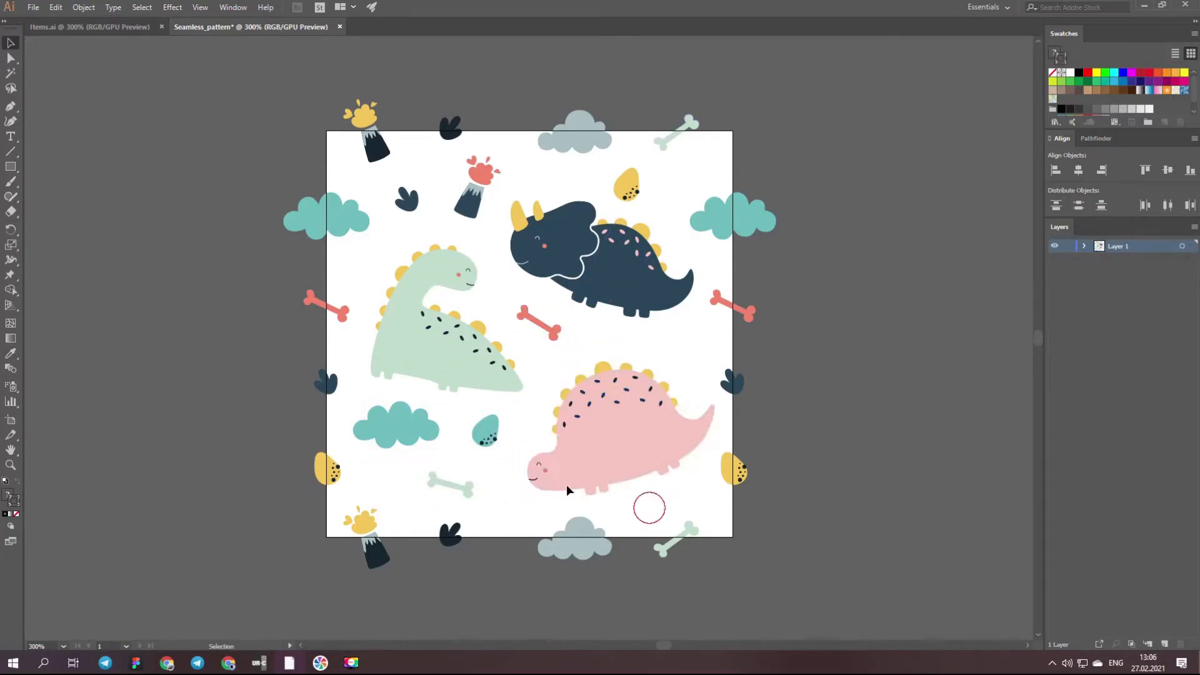
left_click_drag(438, 357, 434, 351)
left_click_drag(547, 327, 552, 332)
left_click_drag(486, 430, 495, 425)
left_click(523, 416)
left_click(512, 499)
left_click_drag(453, 486, 457, 482)
left_click(251, 66)
- Select all the artwork and group it
key("ctrl+a")
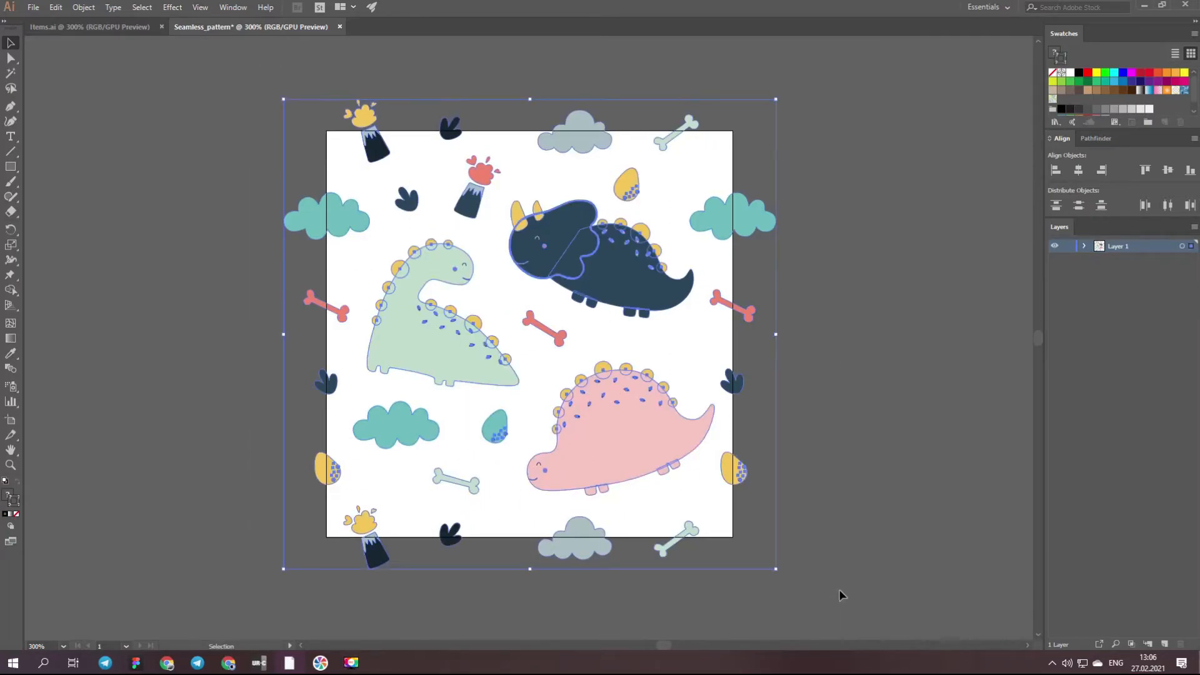
left_click(84, 7)
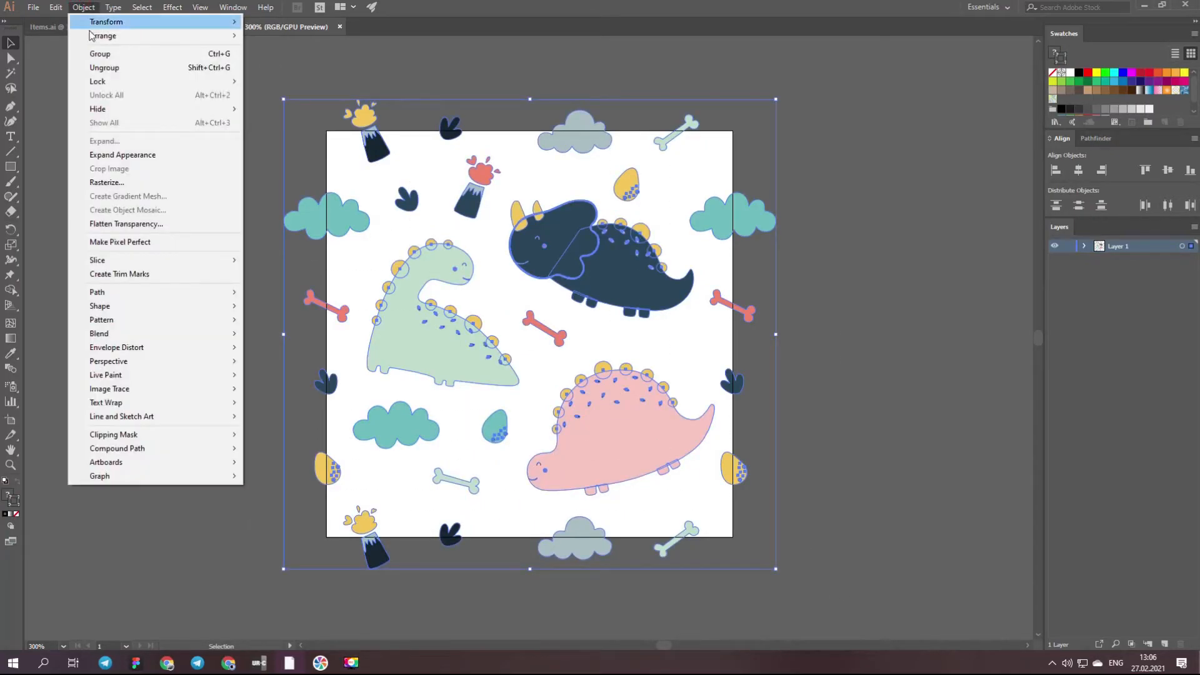
left_click(190, 55)
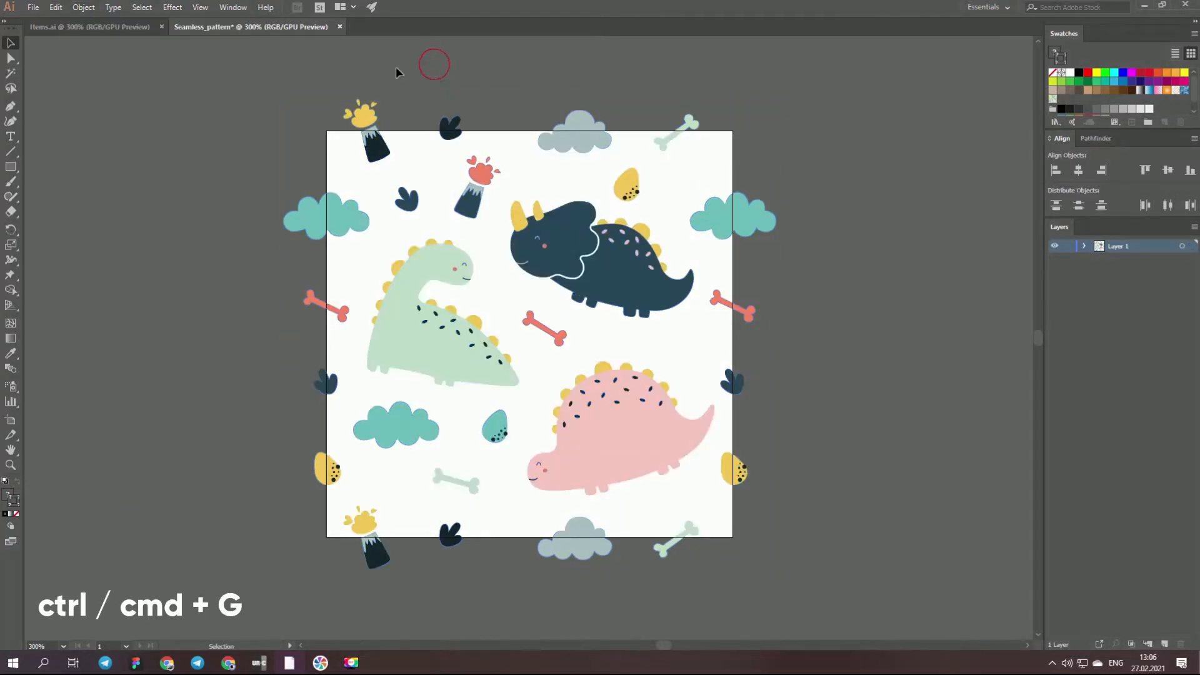
right_click(651, 438)
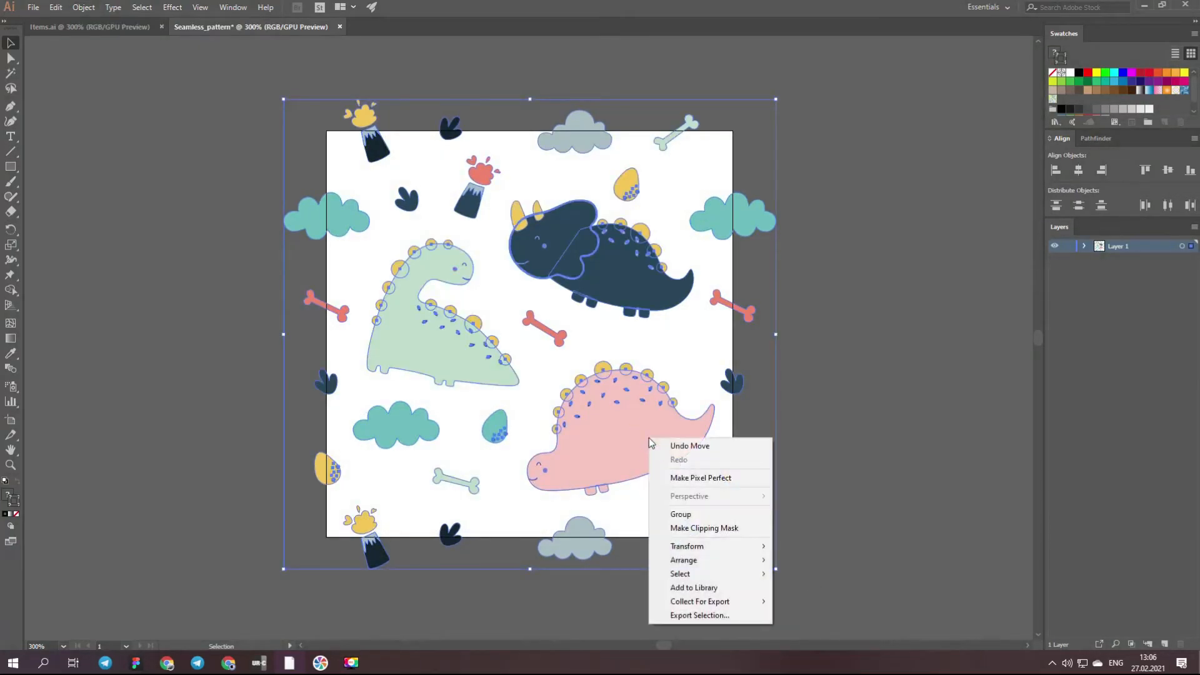
left_click(699, 515)
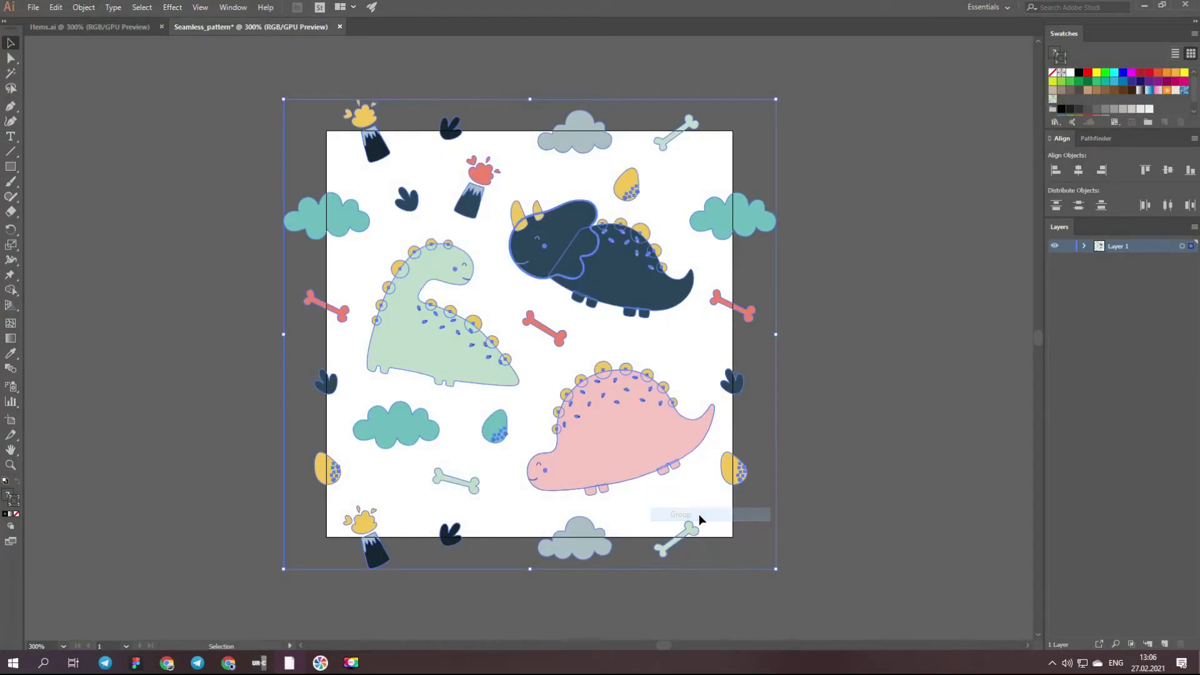
left_click(804, 433)
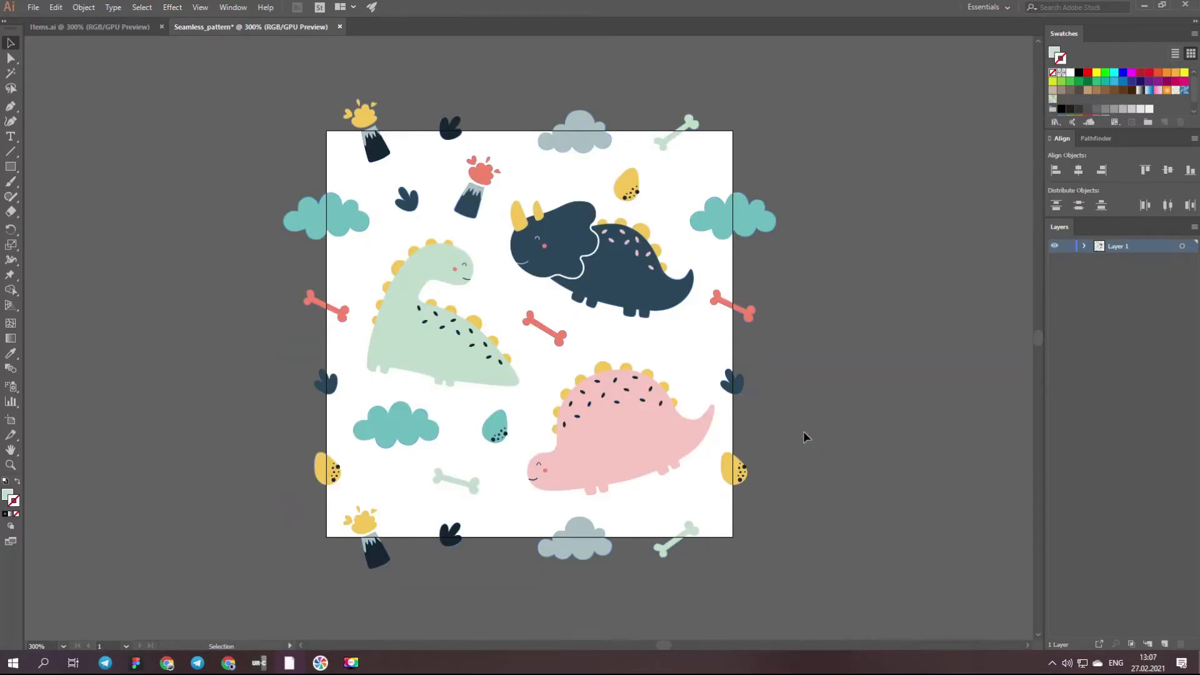
- Create a rectangle 3 in wide and 3 in high
key("m")
left_click(499, 300)
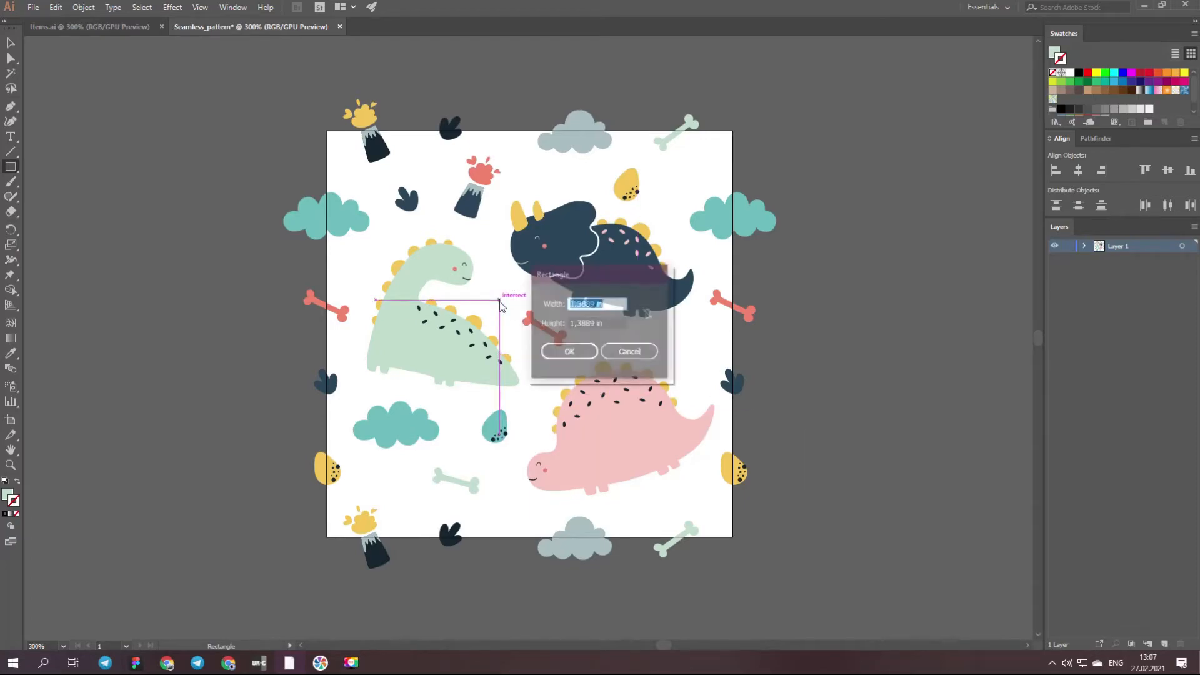
left_click(596, 303)
double_click(596, 303)
type("3")
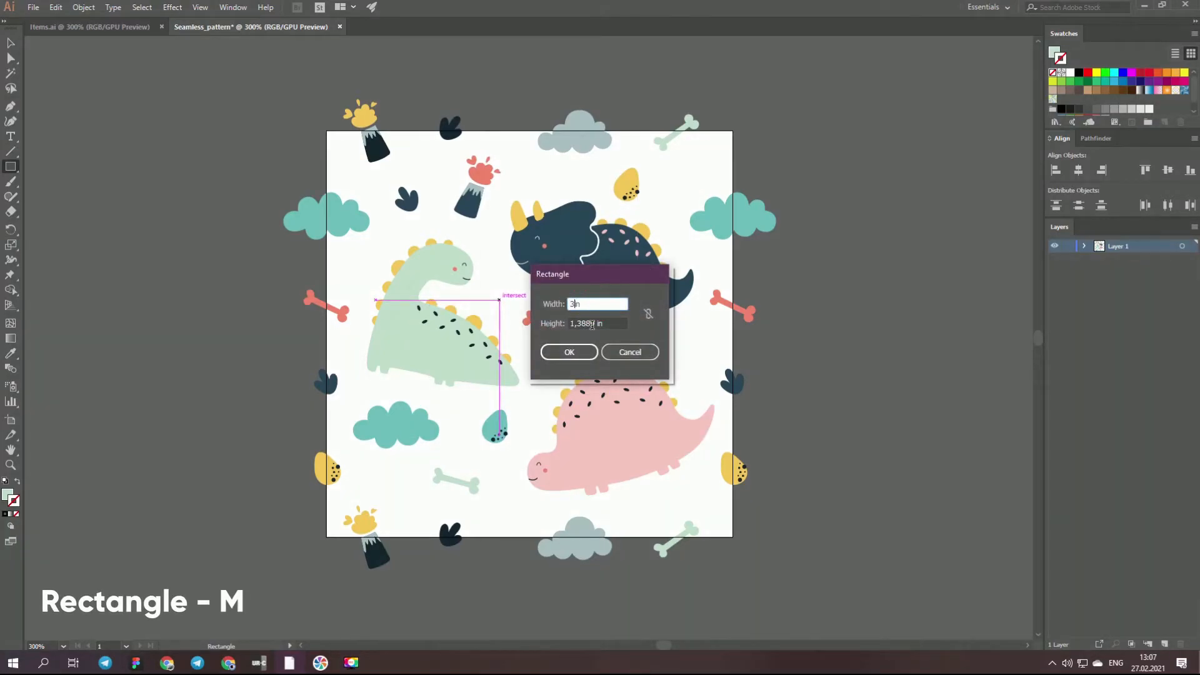
double_click(594, 323)
type("3")
left_click(569, 352)
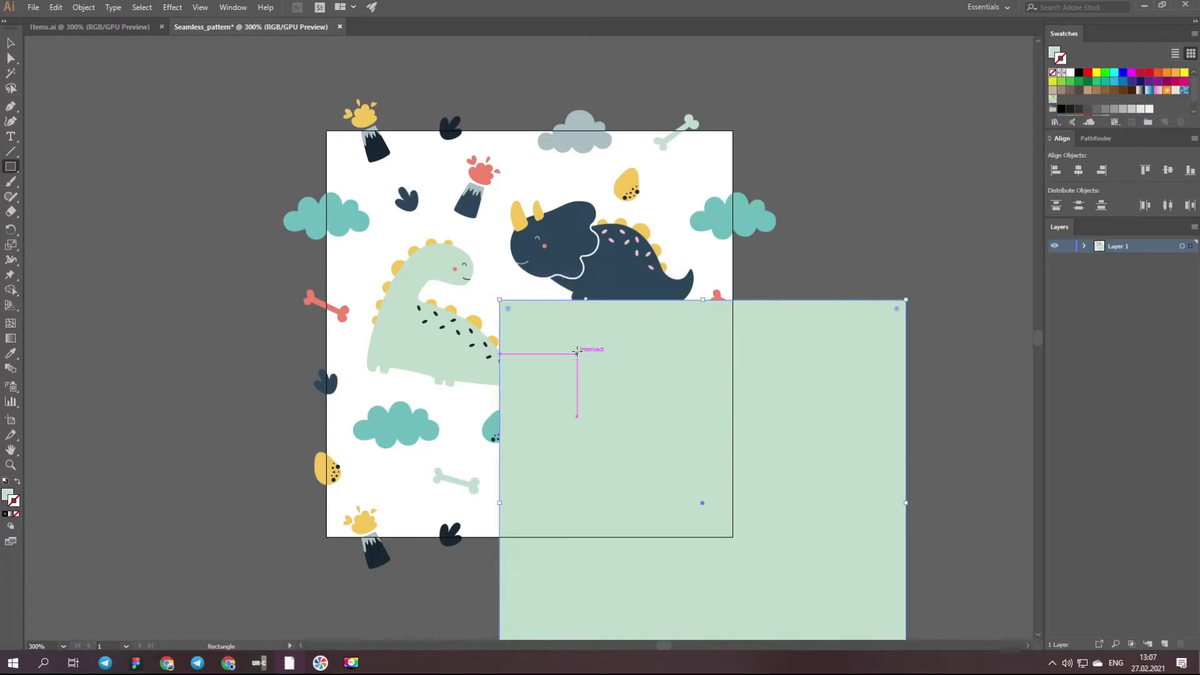
- Fill the new rectangle with the off-white color F9F9F9
key("v")
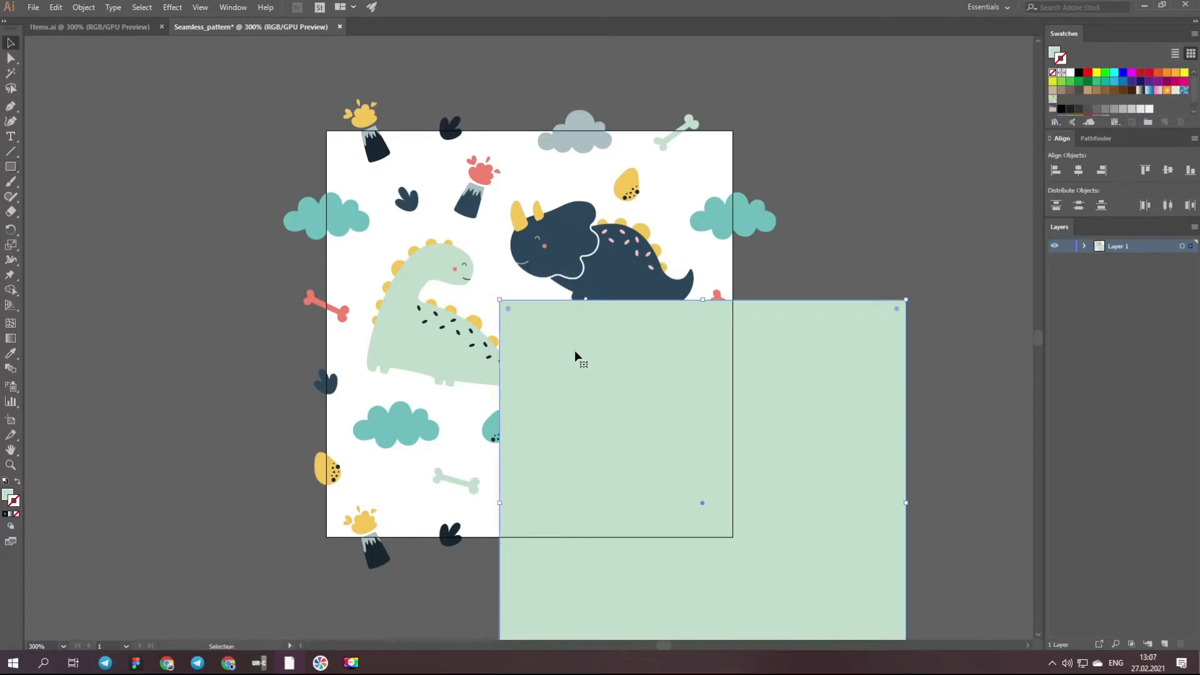
double_click(7, 497)
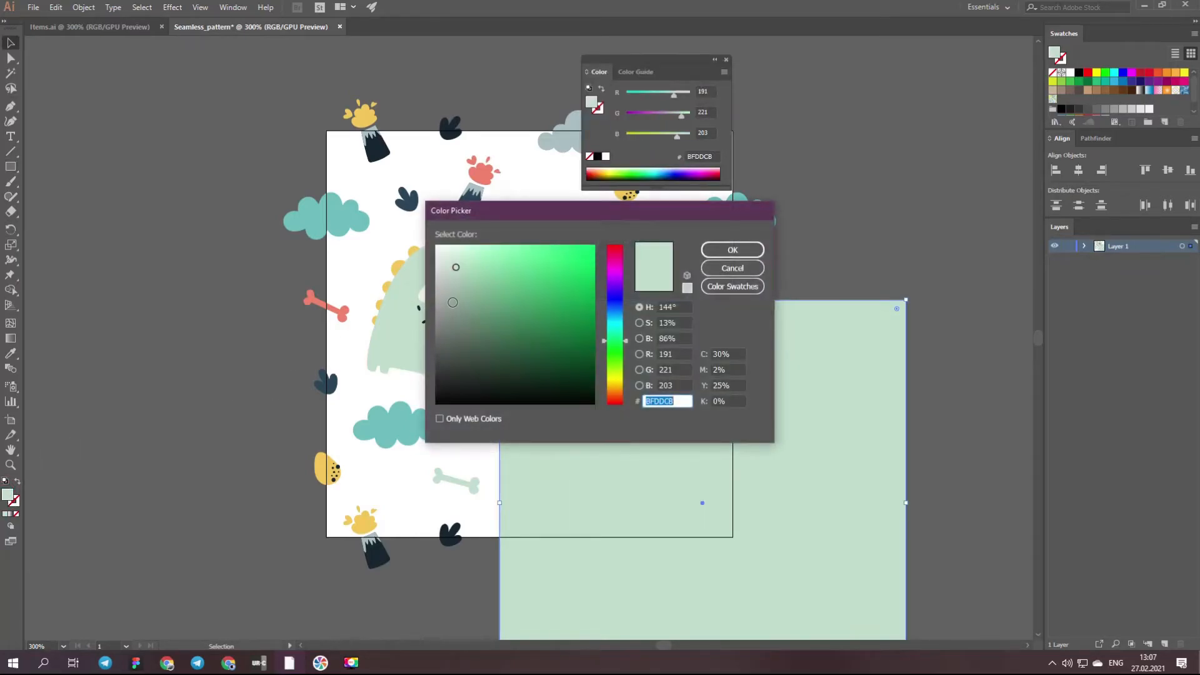
left_click(437, 250)
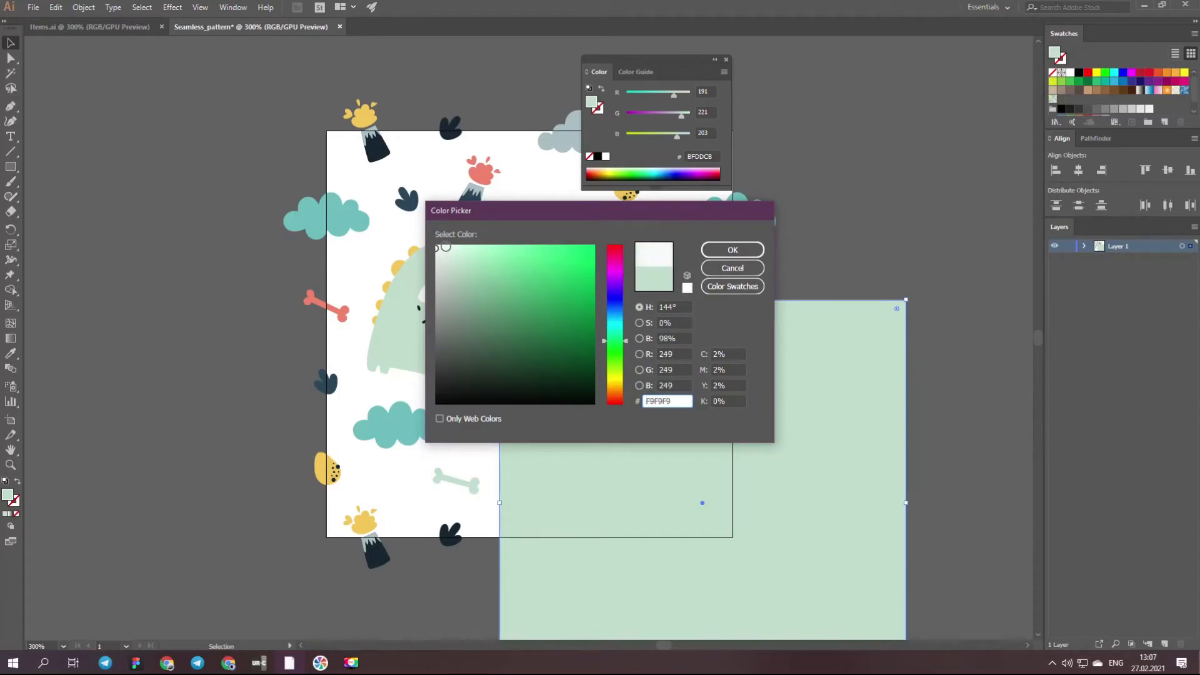
left_click(714, 252)
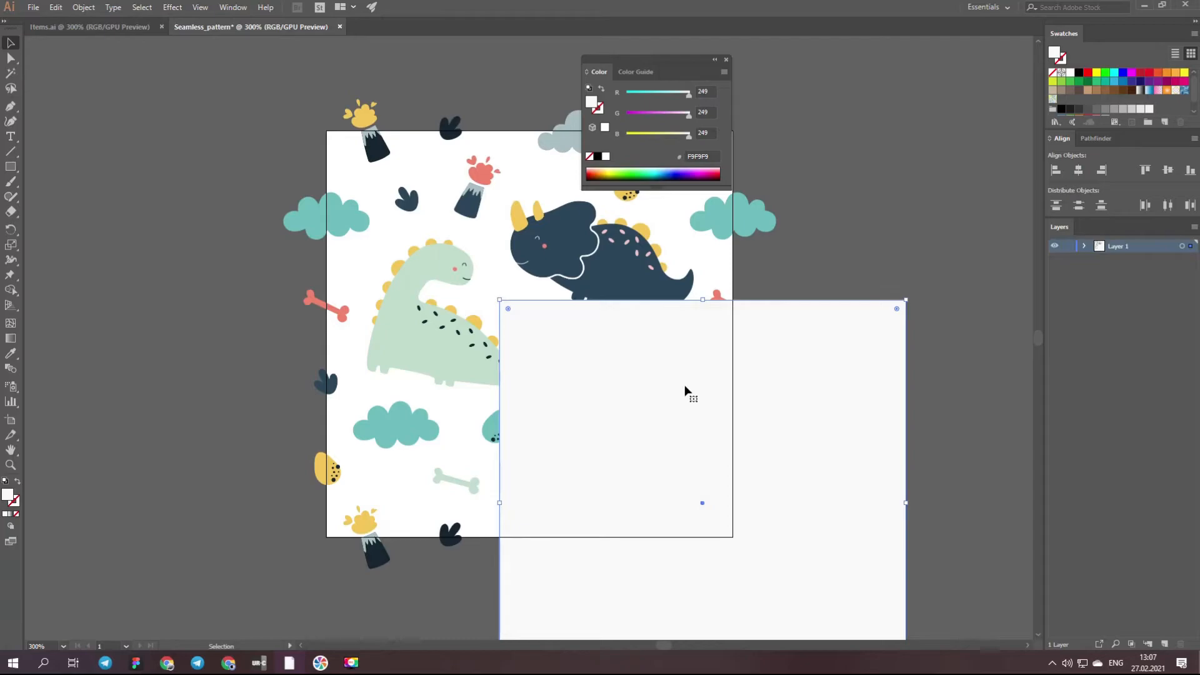
left_click(726, 60)
- Align the rectangle exactly to the artboard by setting its X and Y position to 1,5 in
left_click(234, 8)
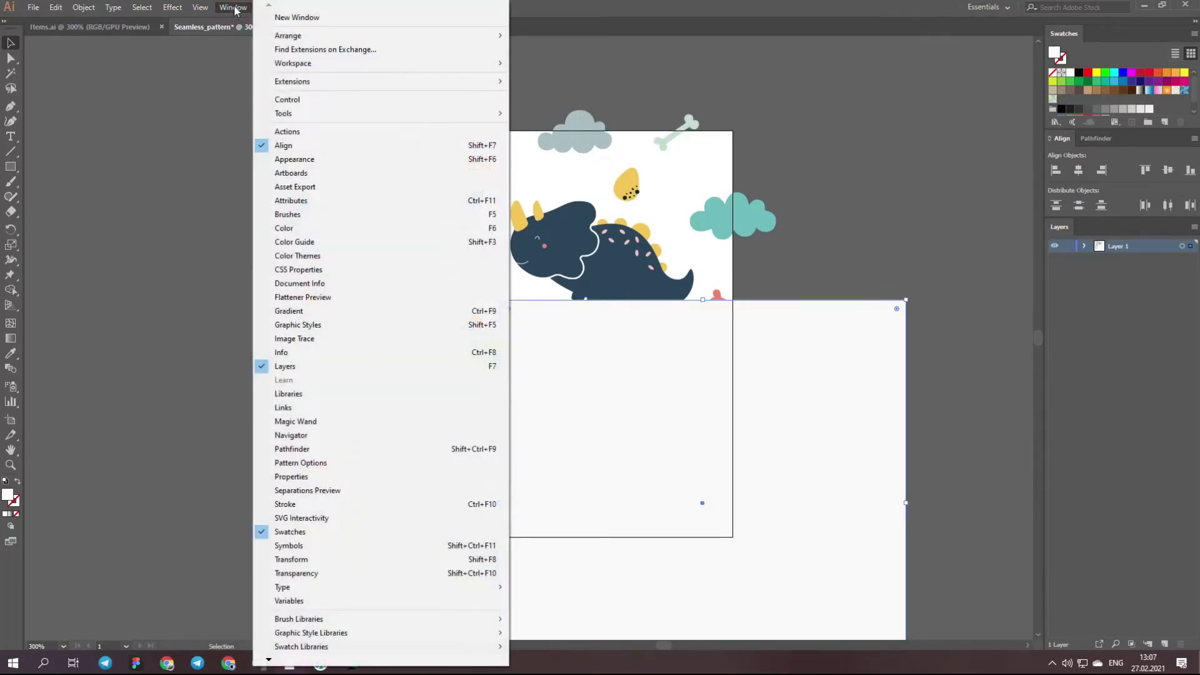
left_click(305, 477)
left_click_drag(872, 131, 999, 112)
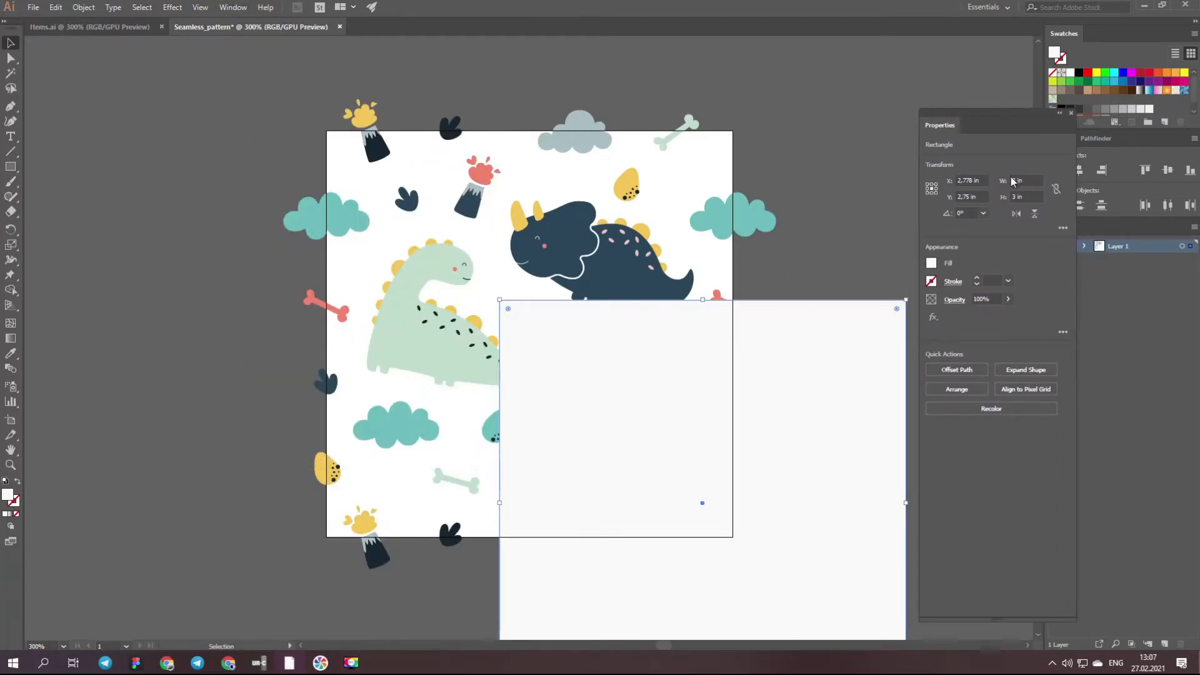
left_click(955, 182)
type("1,5")
key("Tab")
type("1,5")
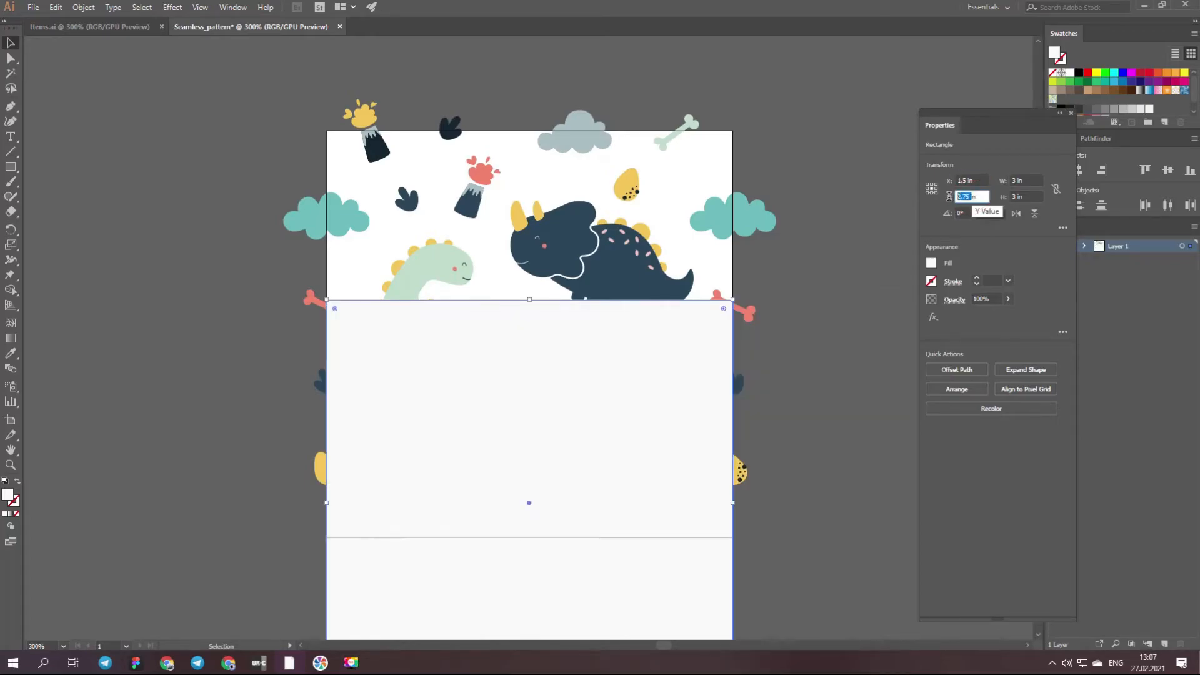
key("Return")
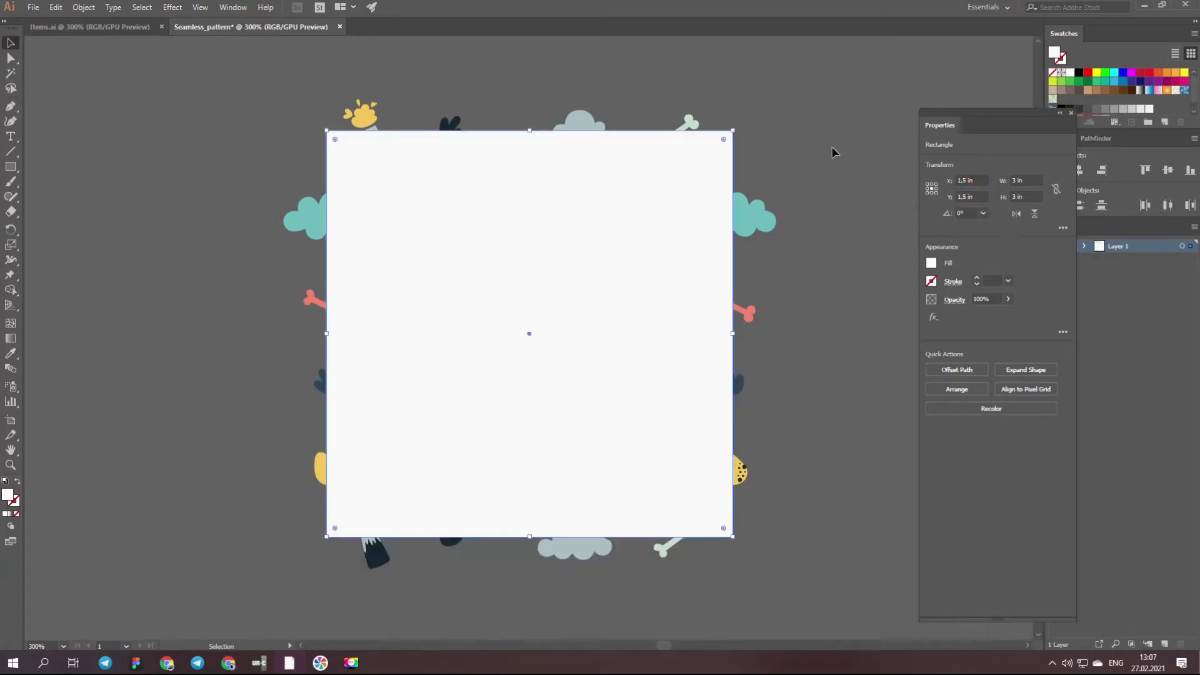
left_click(833, 151)
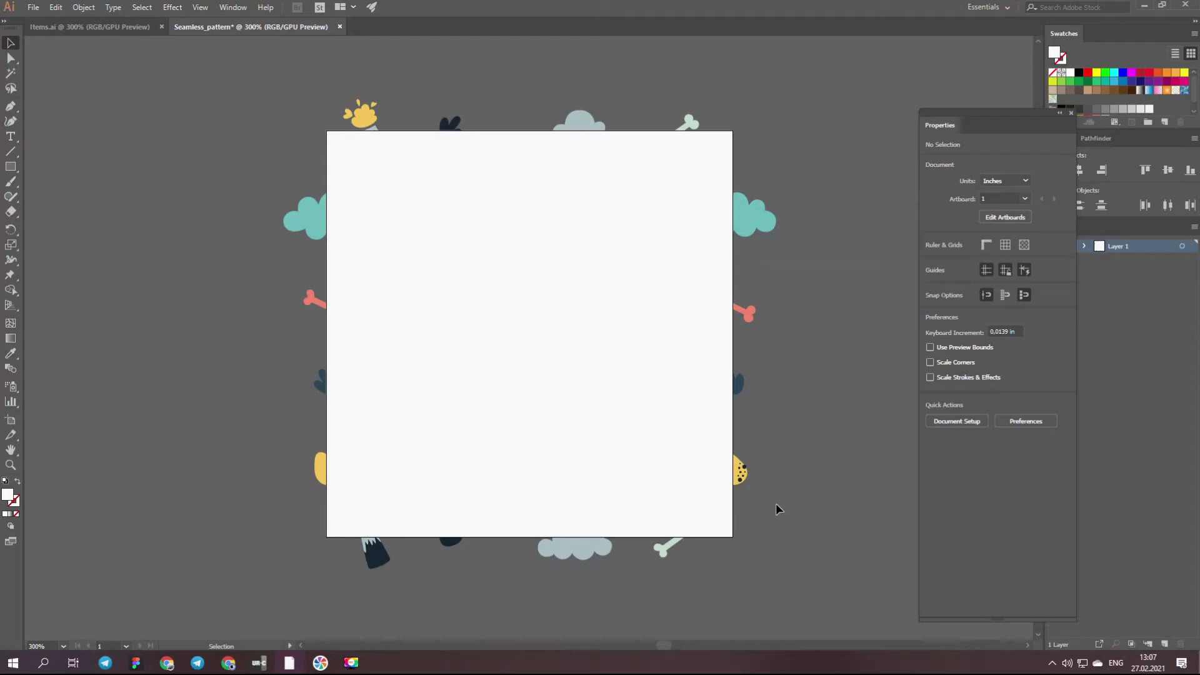
- Send the off-white rectangle to the back, behind the dinosaur artwork
right_click(595, 262)
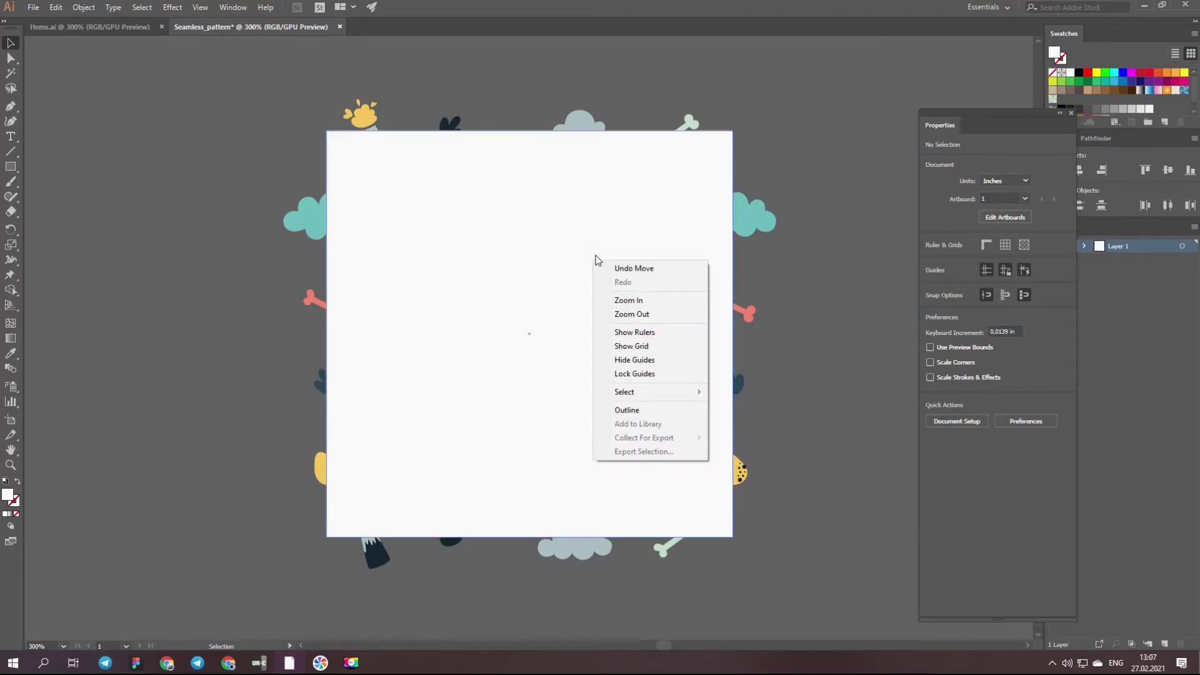
left_click(583, 229)
right_click(583, 229)
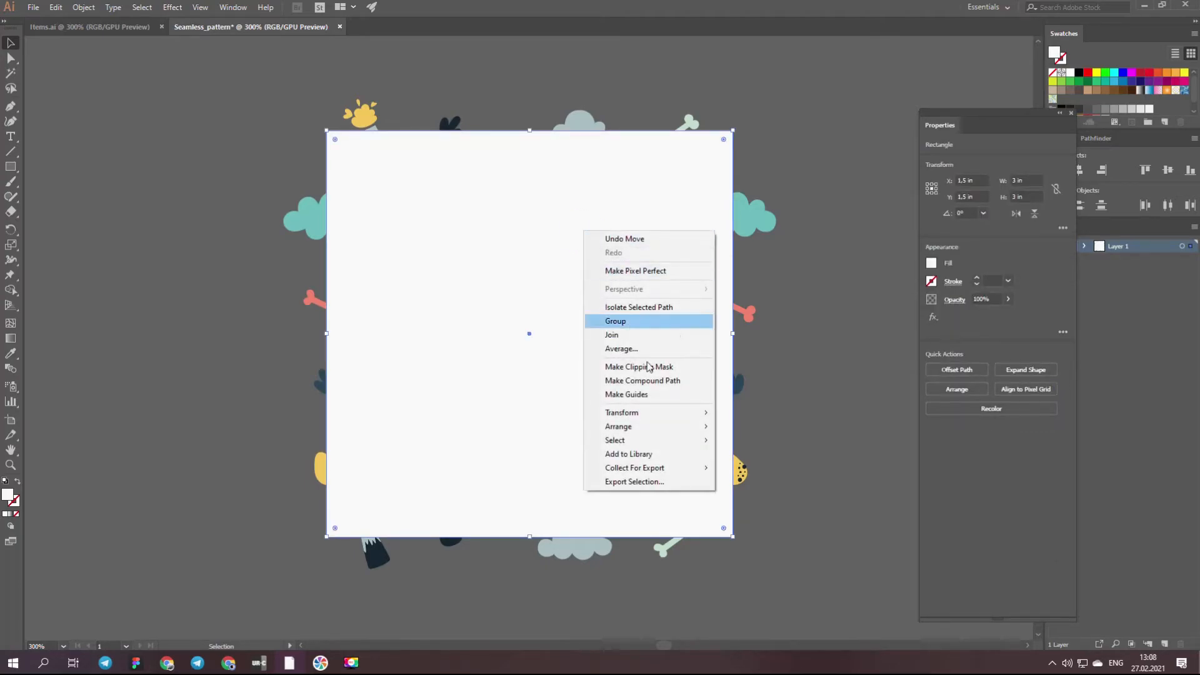
mouse_move(687, 425)
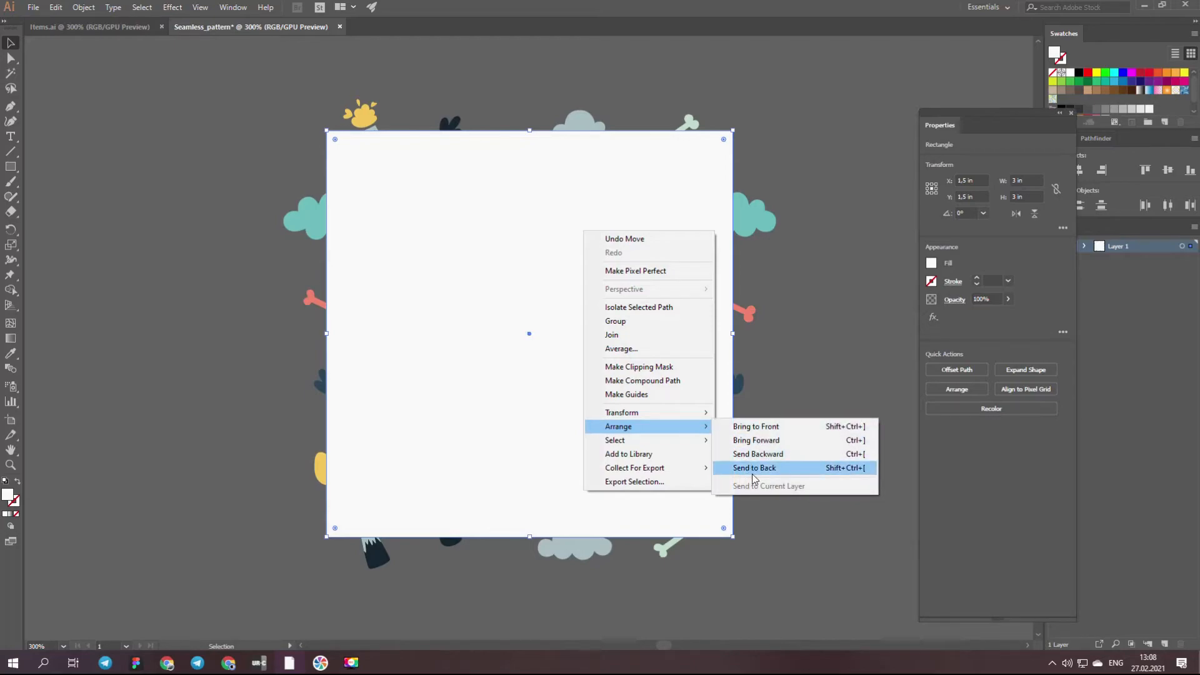
left_click(865, 474)
left_click(865, 474)
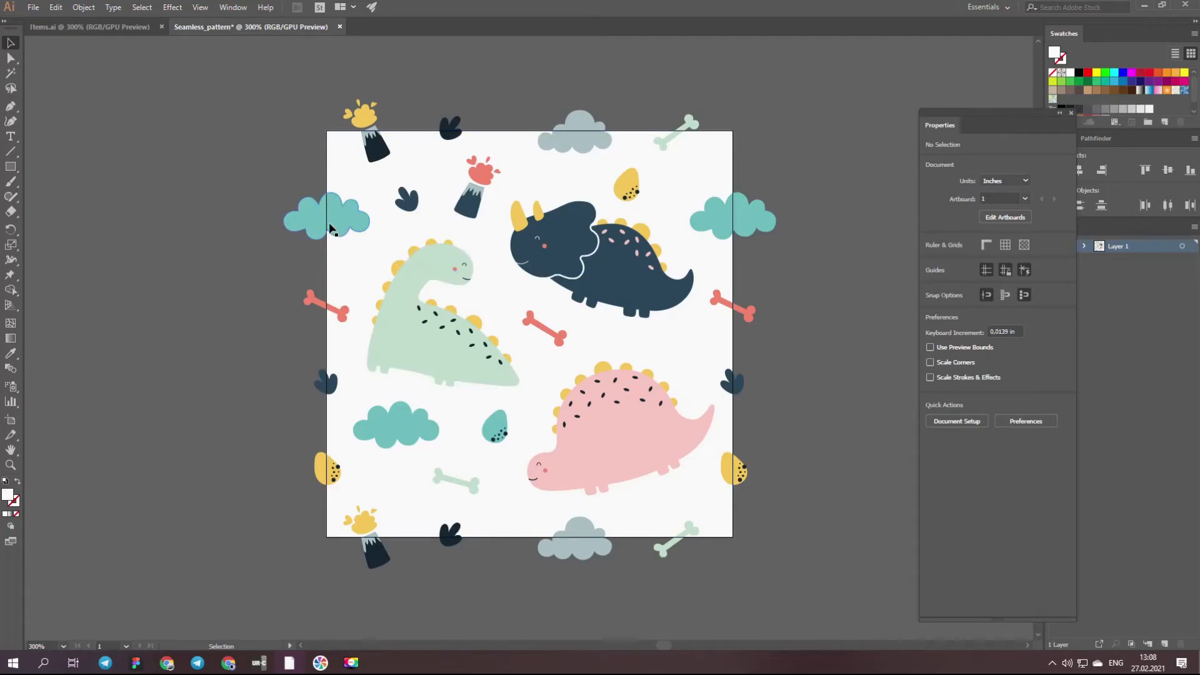
- Expand the appearance of the artwork group, and expand its fills and strokes
left_click(300, 222)
left_click(83, 7)
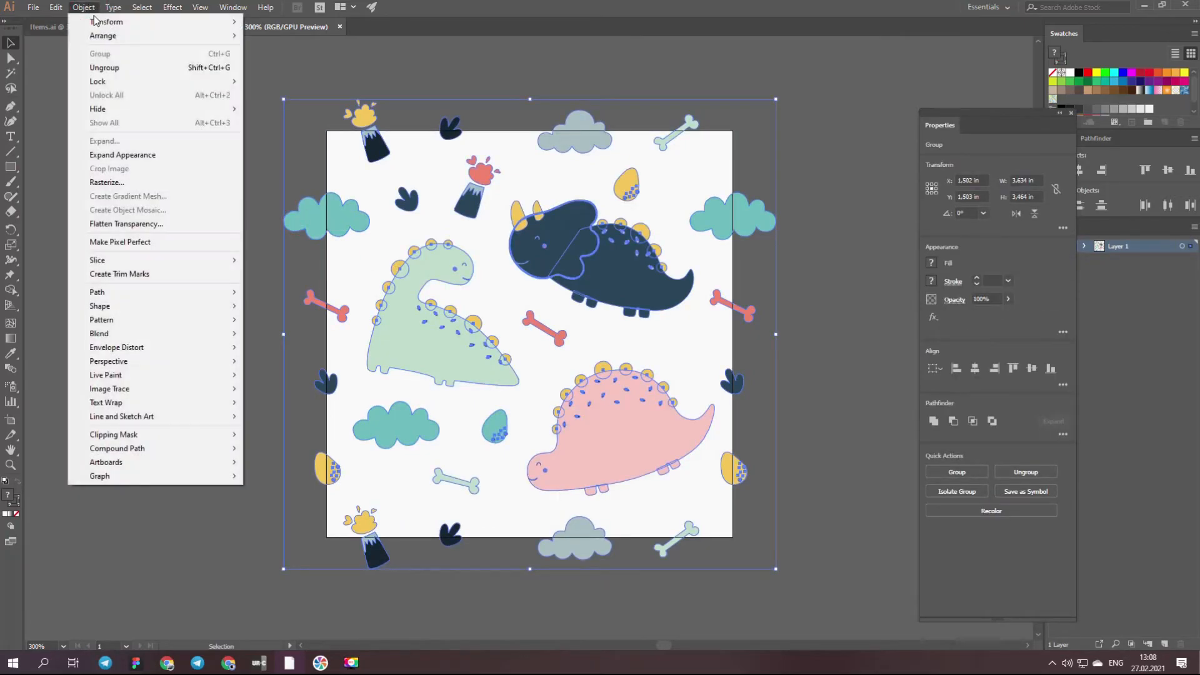
left_click(127, 153)
left_click(85, 7)
left_click(125, 142)
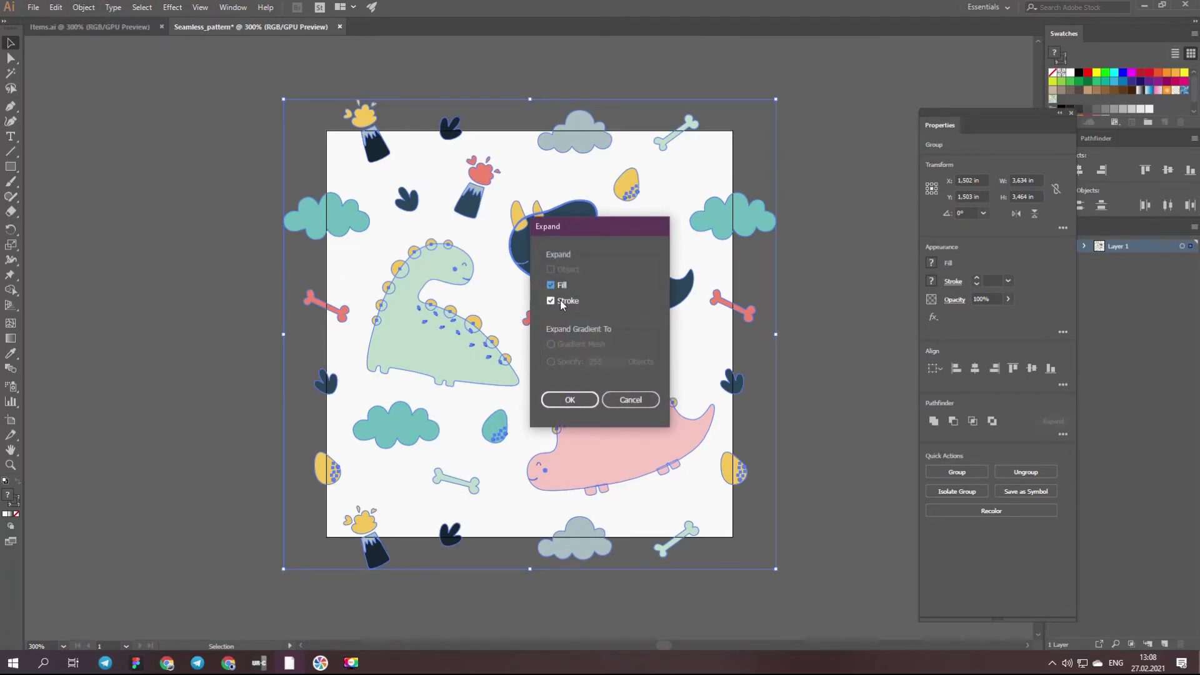
left_click(569, 400)
left_click(825, 296)
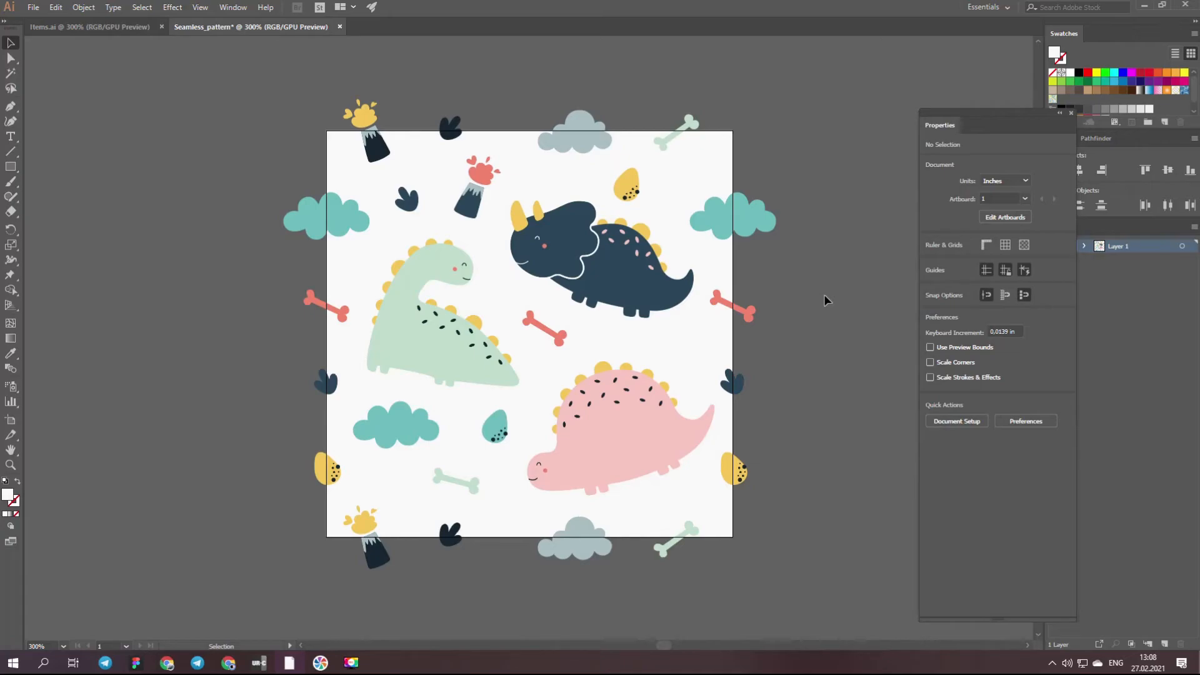
- Copy the off-white background rectangle and paste the duplicate in place on top of the artwork
left_click(706, 166)
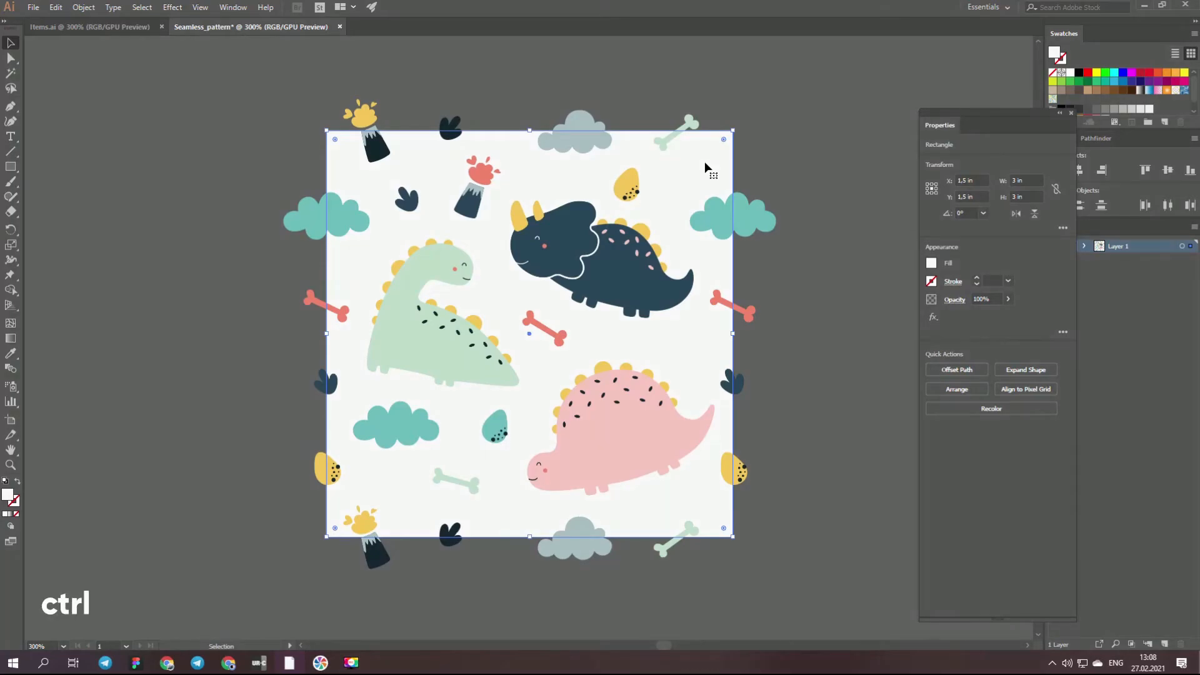
key("ctrl+c")
left_click(55, 7)
left_click(104, 124)
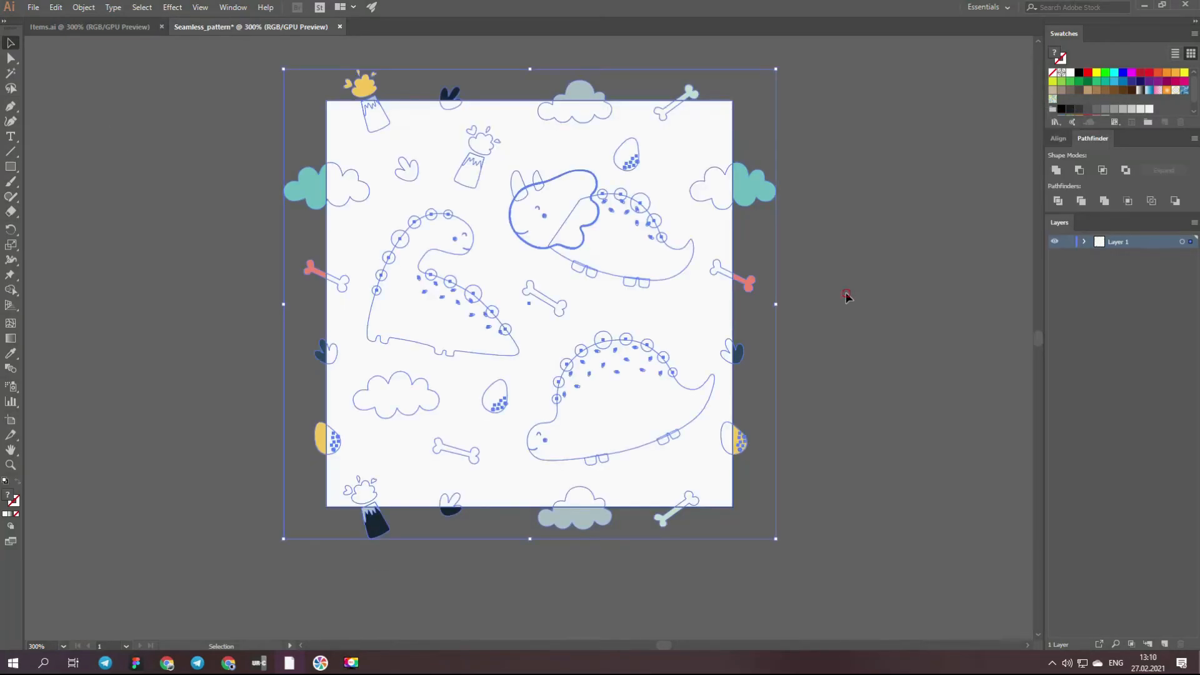
left_click(845, 291)
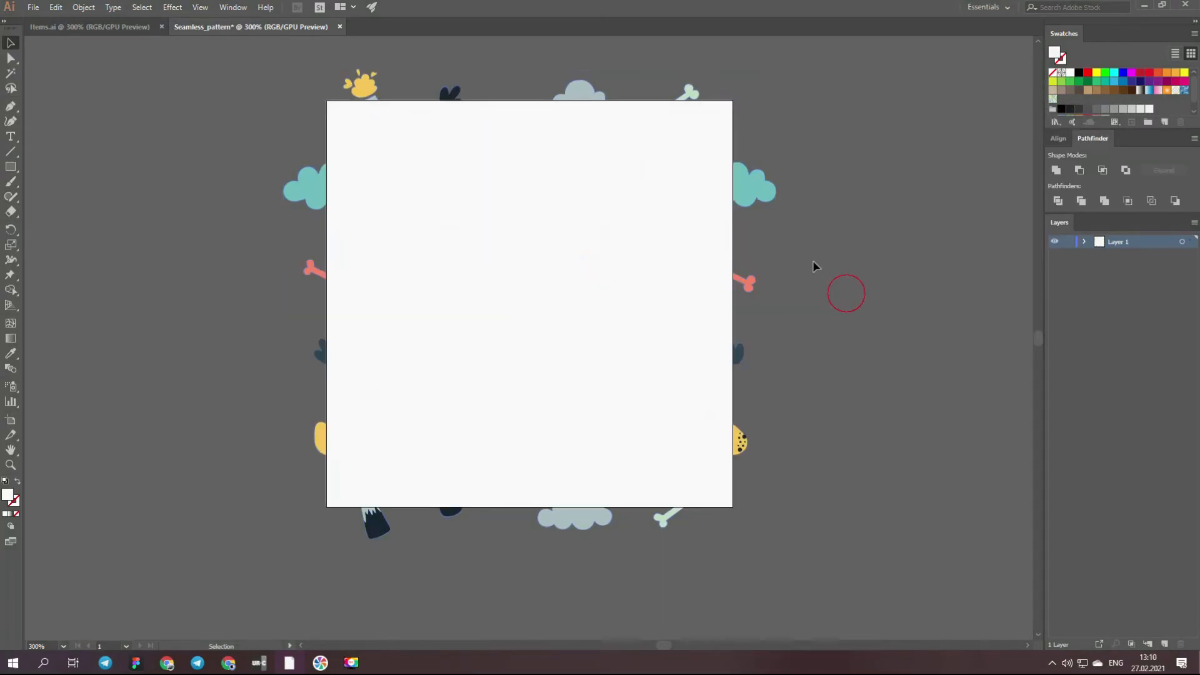
- Crop the expanded dinosaur artwork to the off-white square on top so nothing extends past the tile's edges
left_click(758, 188)
left_click(713, 128, "shift")
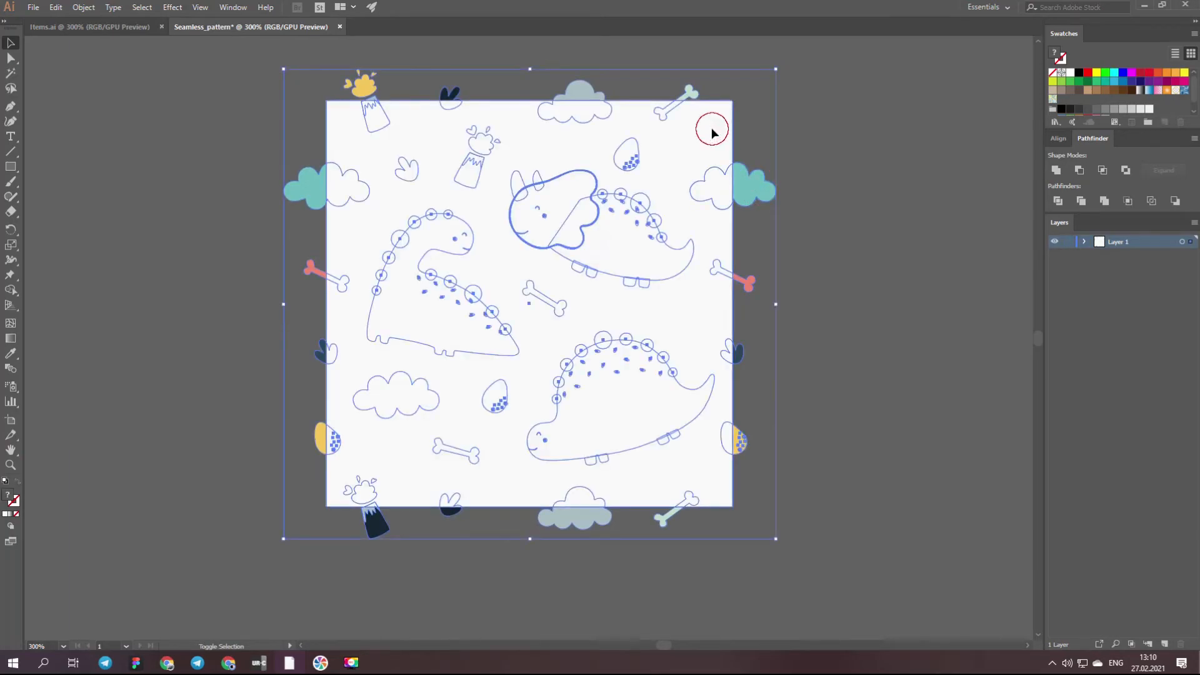
left_click(1127, 201)
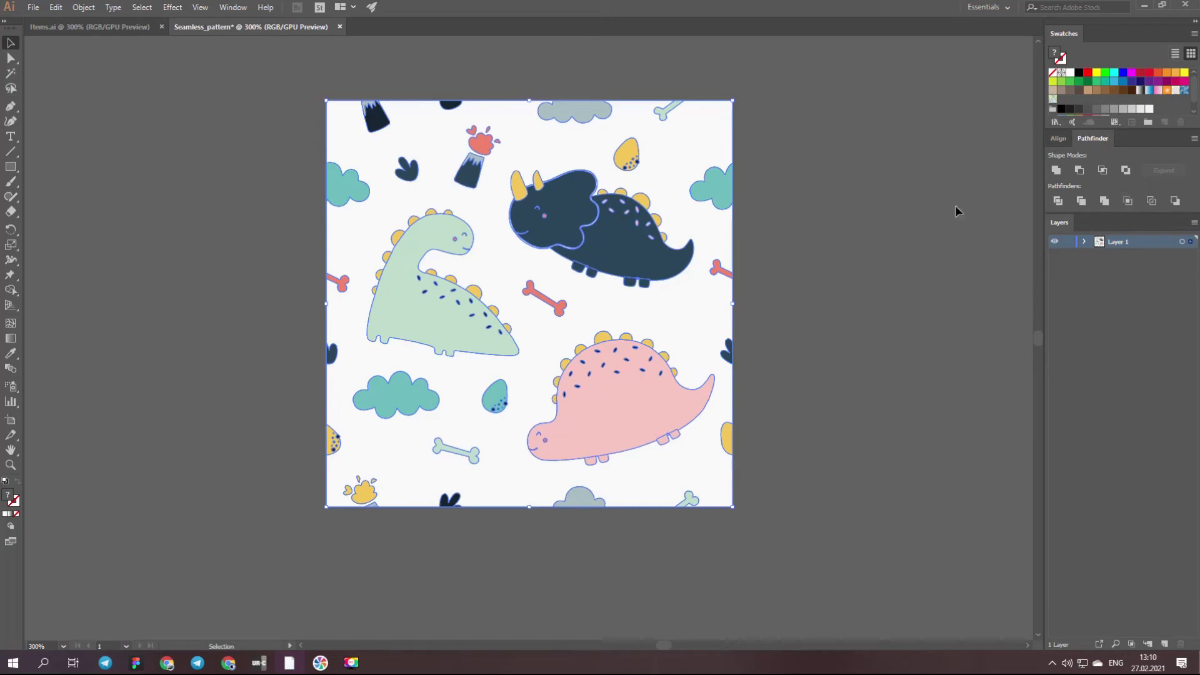
left_click(827, 198)
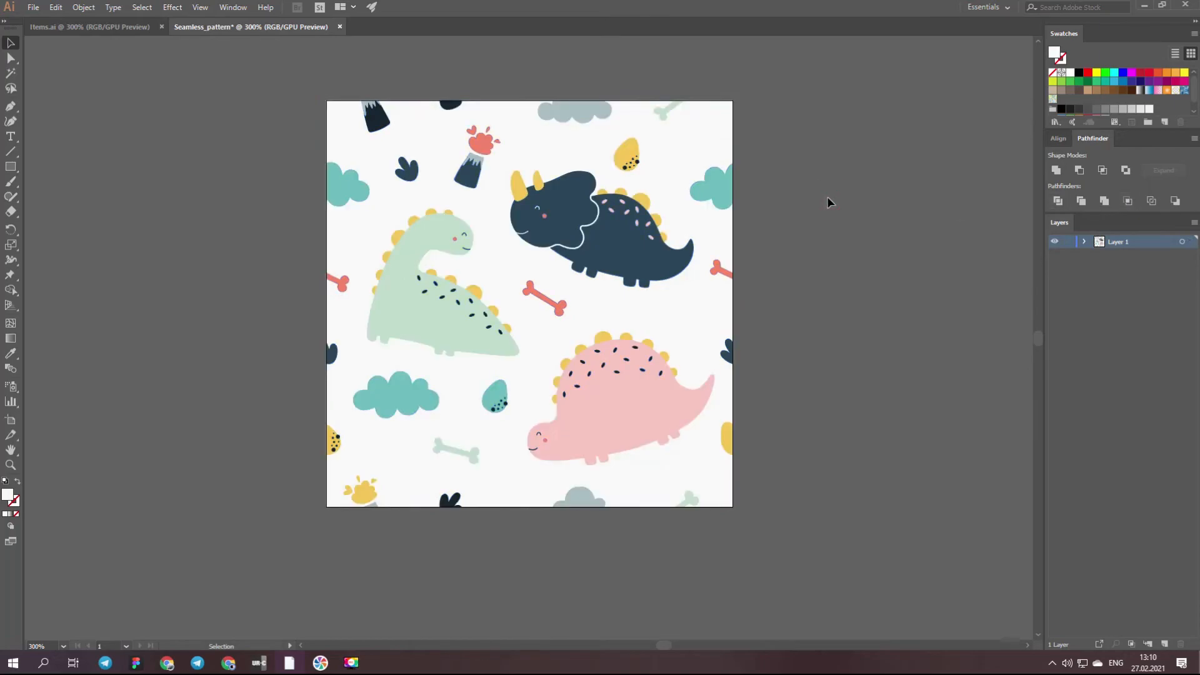
- Save the whole cropped dinosaur tile as a new pattern swatch
scroll(818, 262, "down", 1)
left_click_drag(790, 528, 294, 59)
left_click_drag(351, 172, 1066, 105)
left_click(882, 133)
- Draw a wide rectangle below the artboard and fill it with the new dinosaur pattern swatch
scroll(798, 208, "down", 10)
left_click(11, 166)
left_click_drag(204, 350, 841, 601)
key("v")
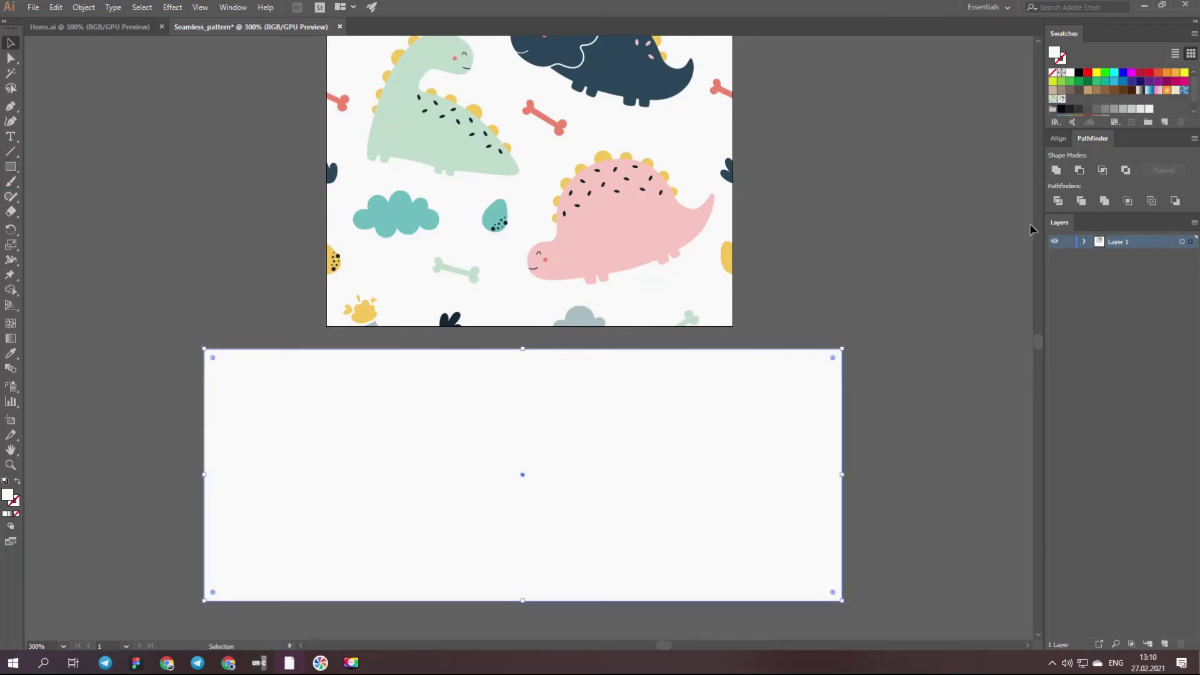
left_click(1067, 107)
left_click(883, 237)
- Preview the rectangle's pattern fill at a uniform scale of 30%, transforming only the pattern and not the object
scroll(893, 245, "down", 4)
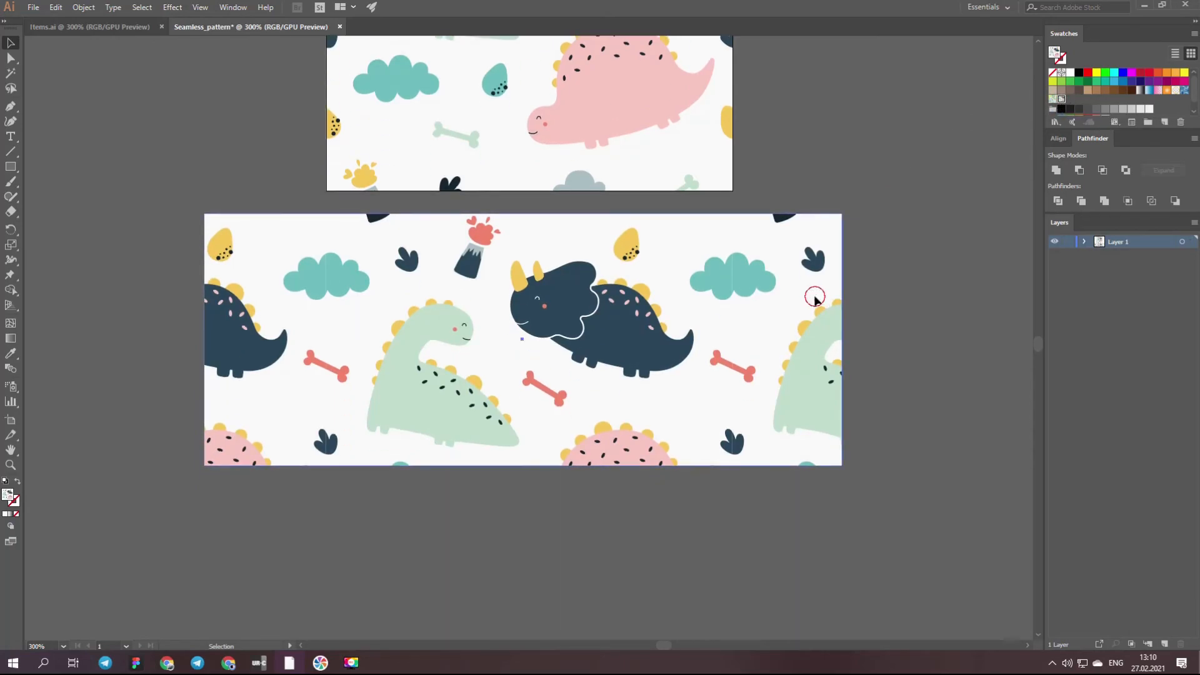
left_click(652, 430)
left_click(84, 7)
mouse_move(109, 22)
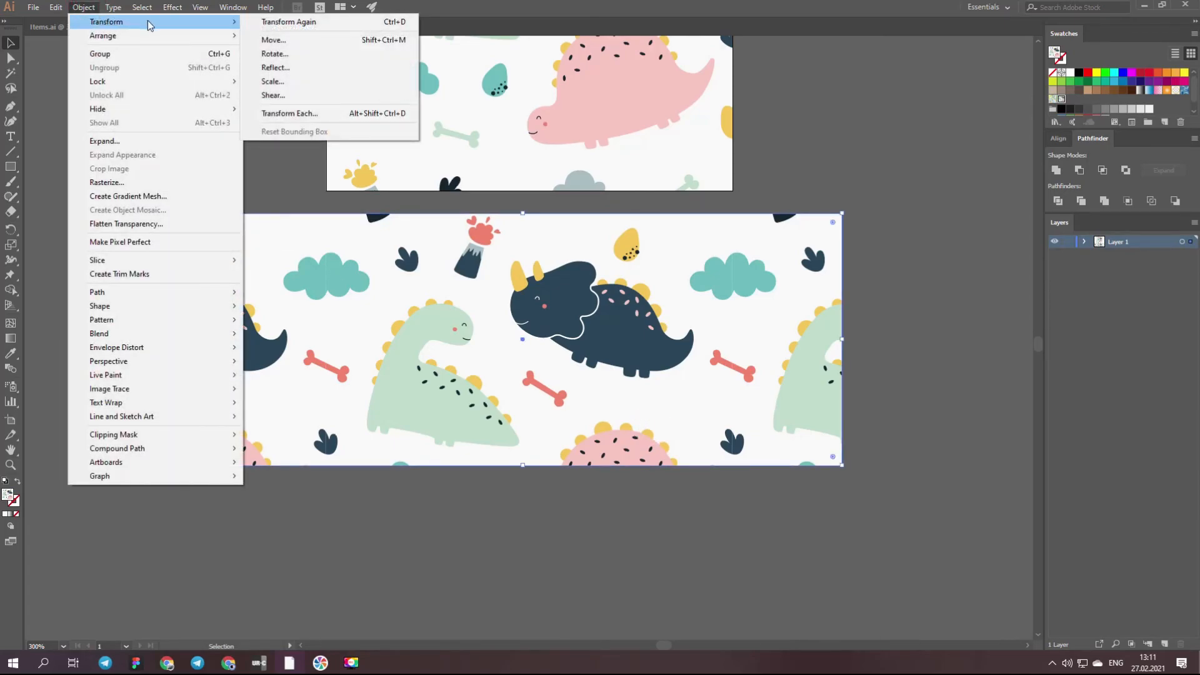
left_click(273, 81)
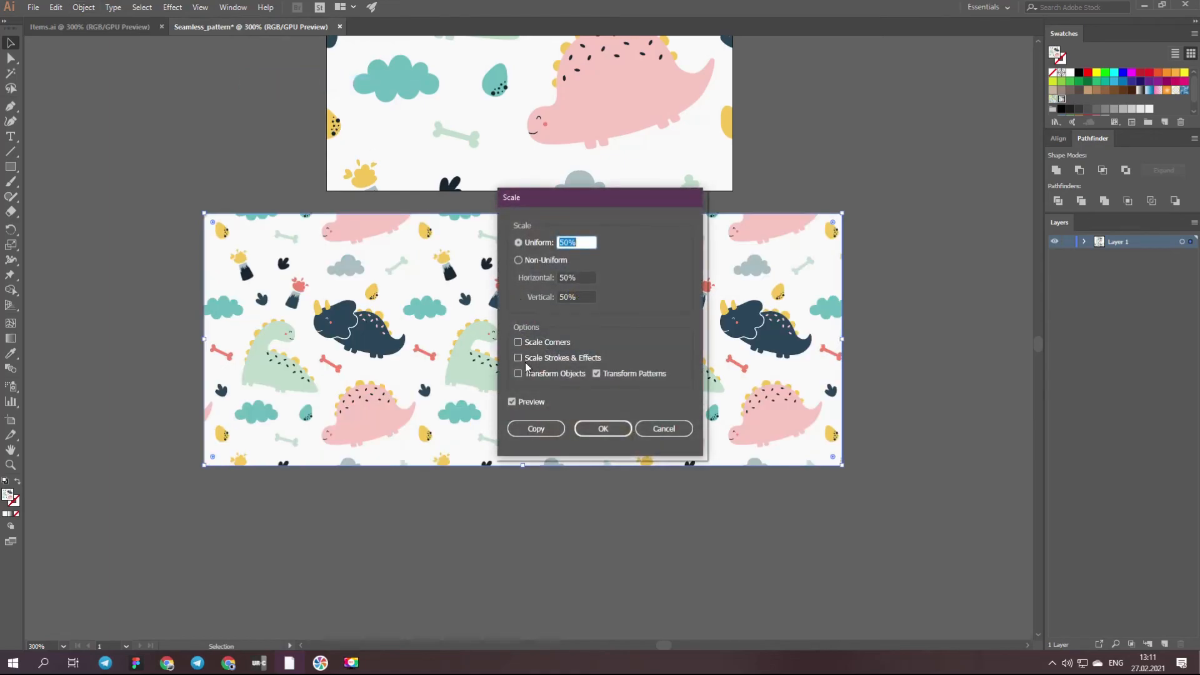
left_click(560, 243)
type("3")
left_click(512, 402)
left_click(512, 402)
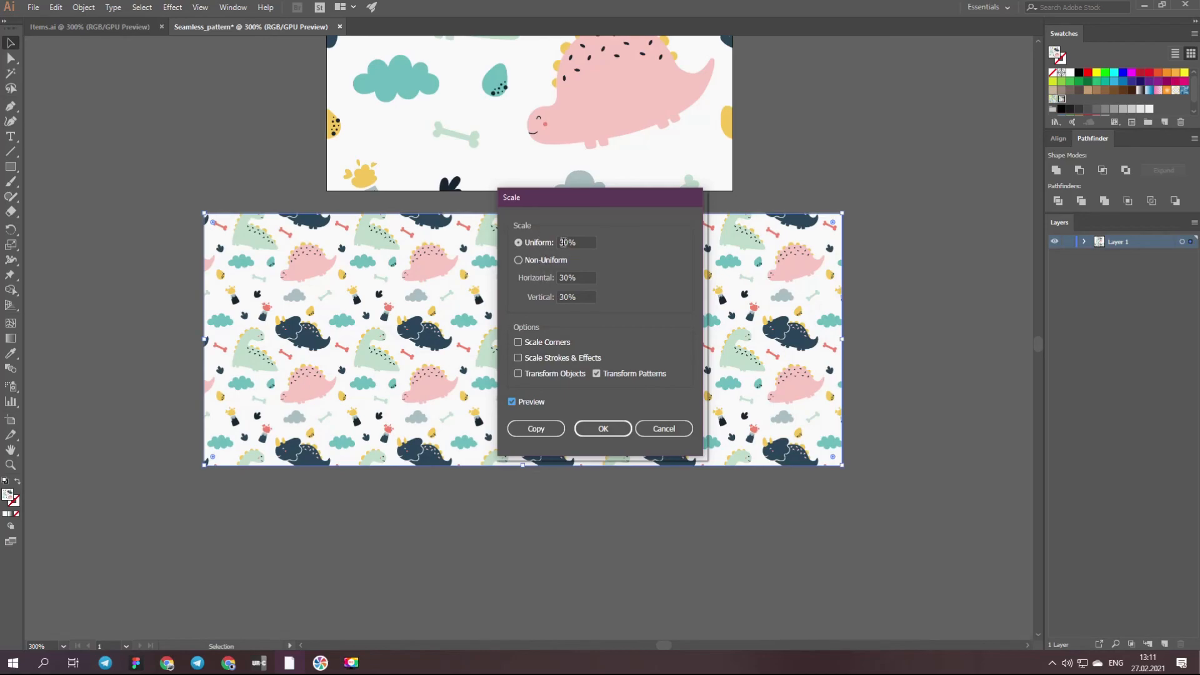
- Scale the rectangle's pattern fill uniformly to 50%, transforming only the pattern
left_click_drag(563, 242, 560, 242)
type("5")
left_click(615, 262)
left_click(511, 403)
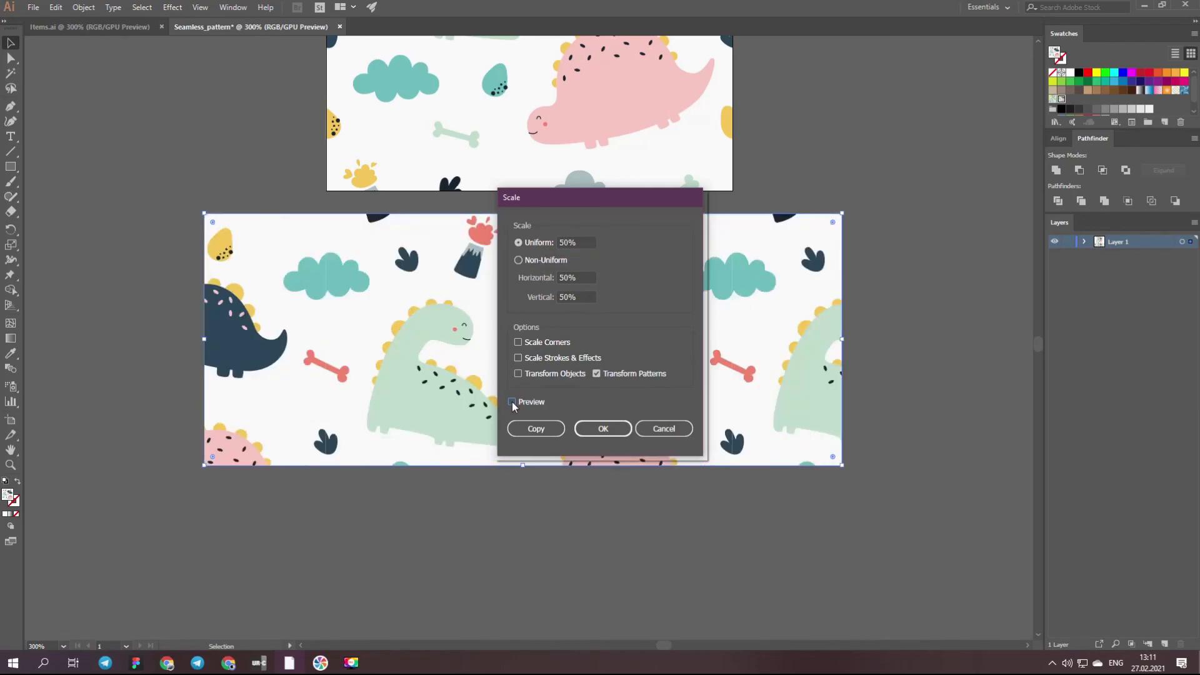
left_click(514, 403)
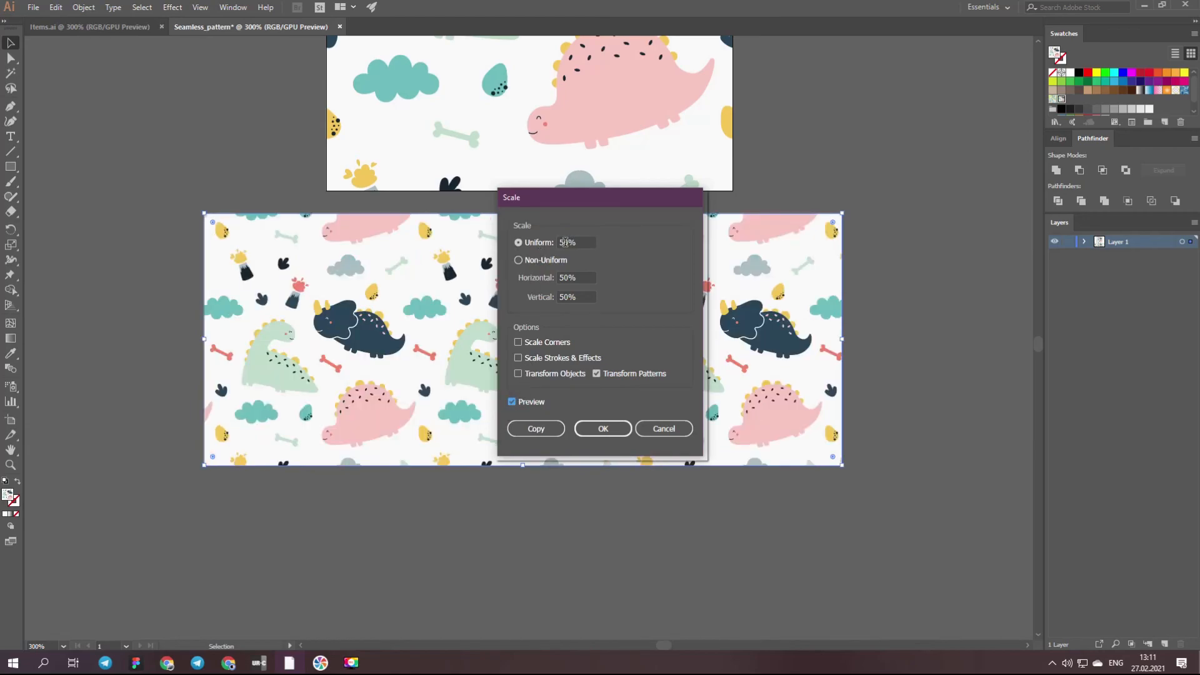
left_click(603, 428)
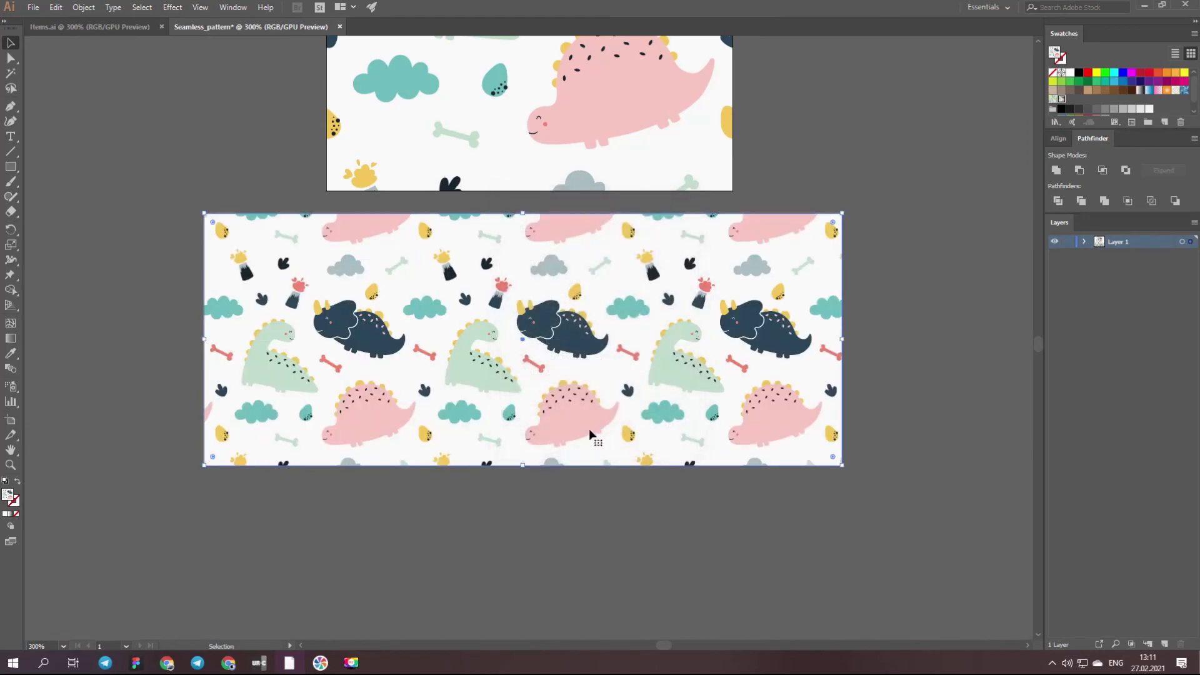
key("ctrl+minus")
key("ctrl+minus")
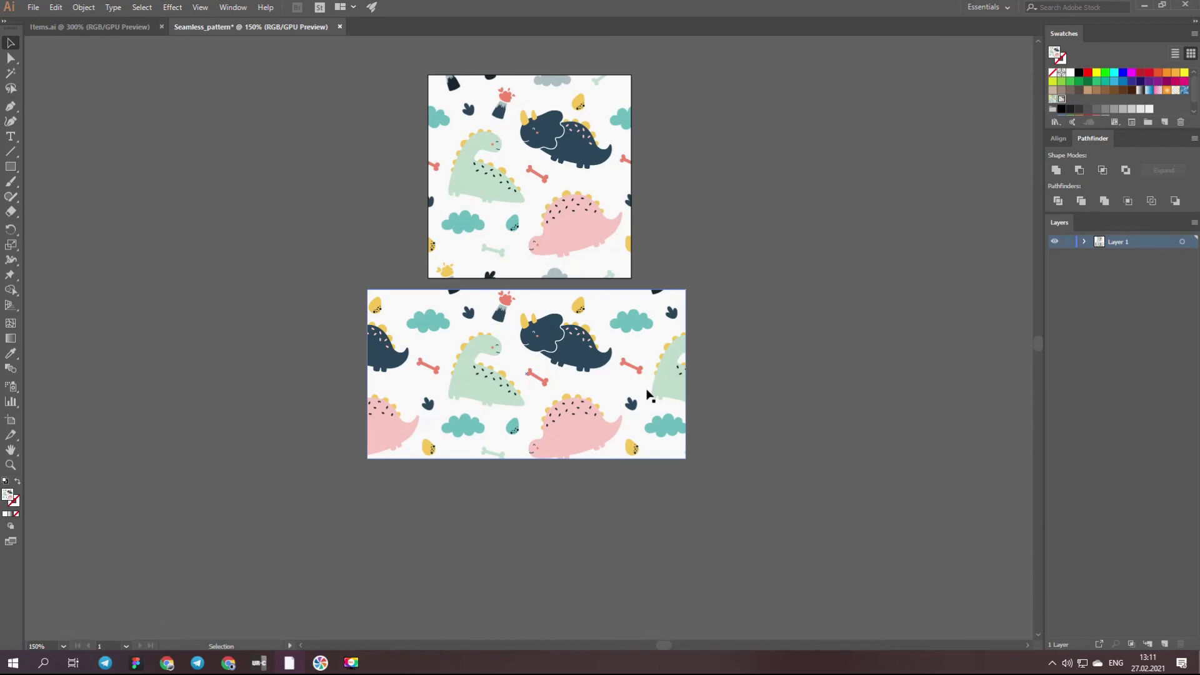